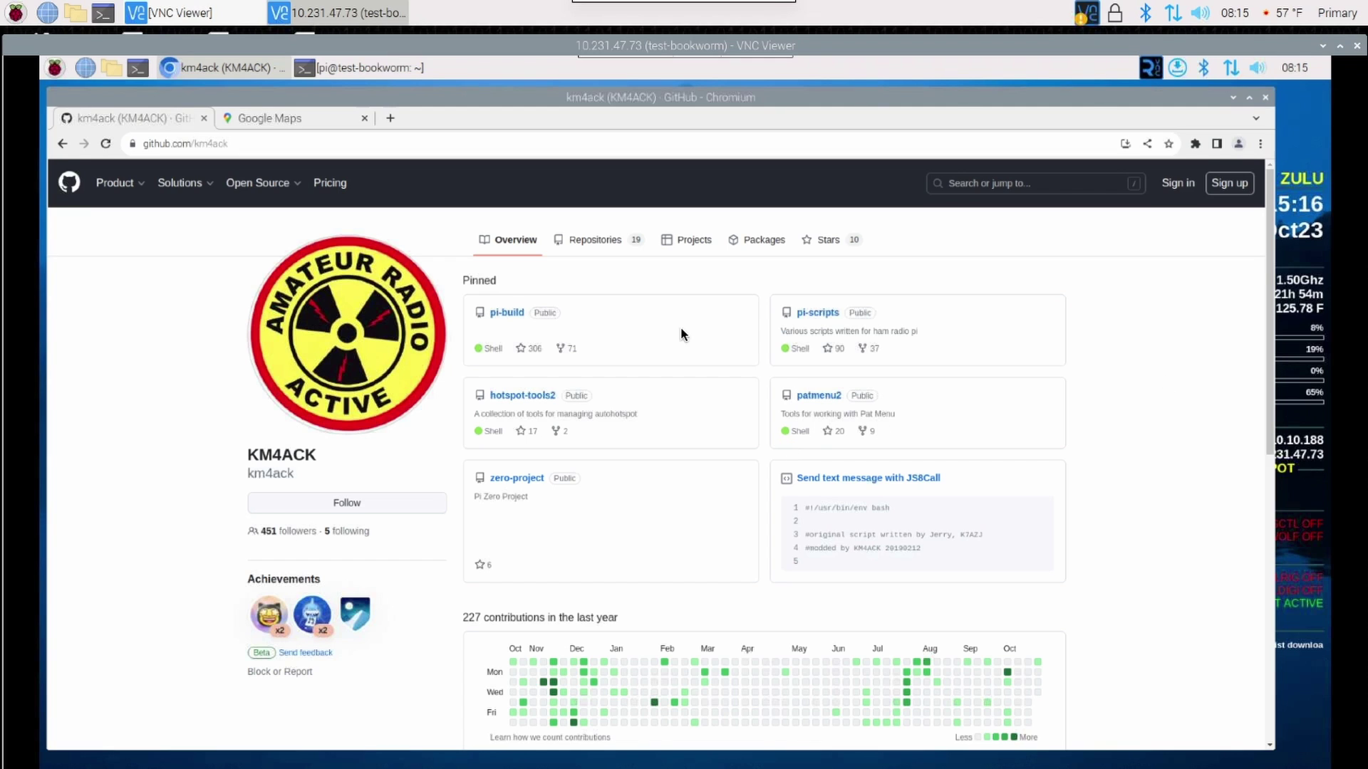
Open the km4ack webchat repository and copy the git clone command from its README Install section.
{"action": "left_click", "coordinate": [591, 241]}
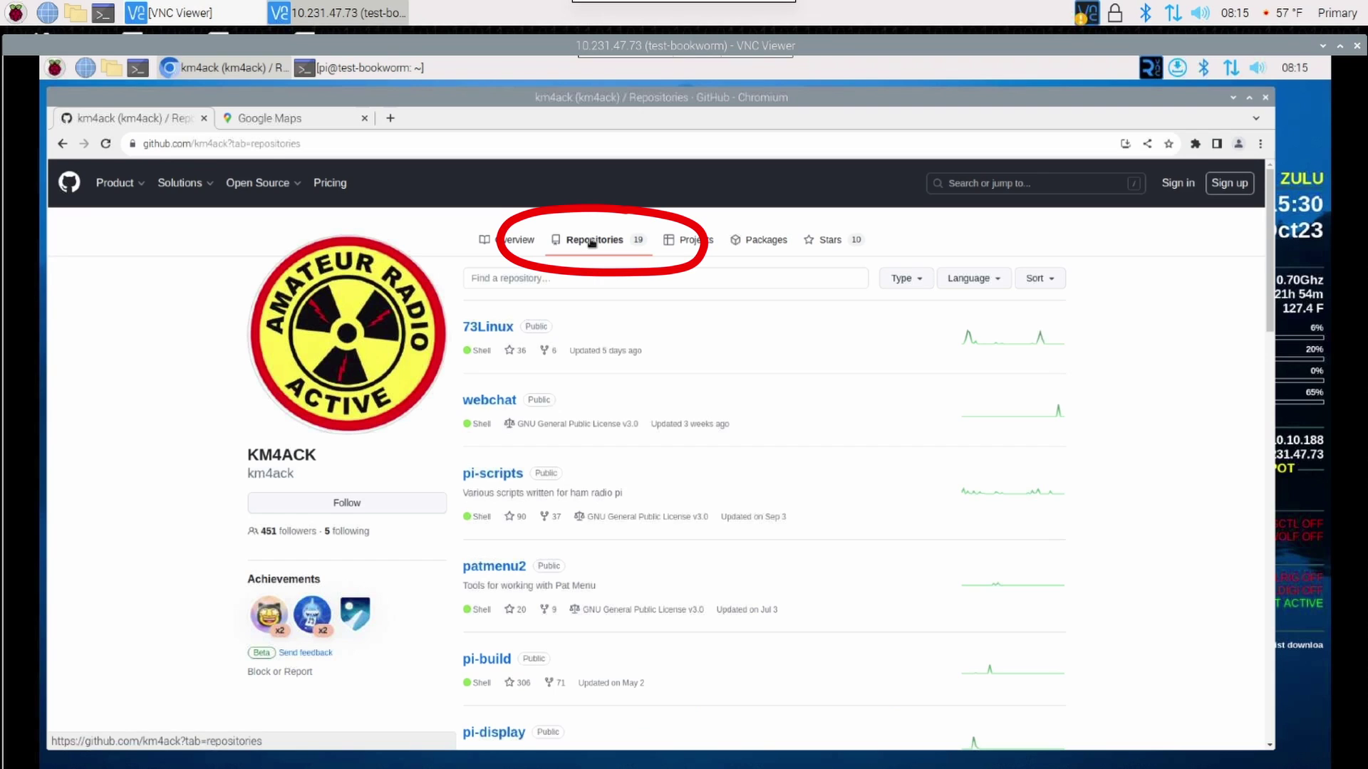
{"action": "left_click", "coordinate": [490, 403]}
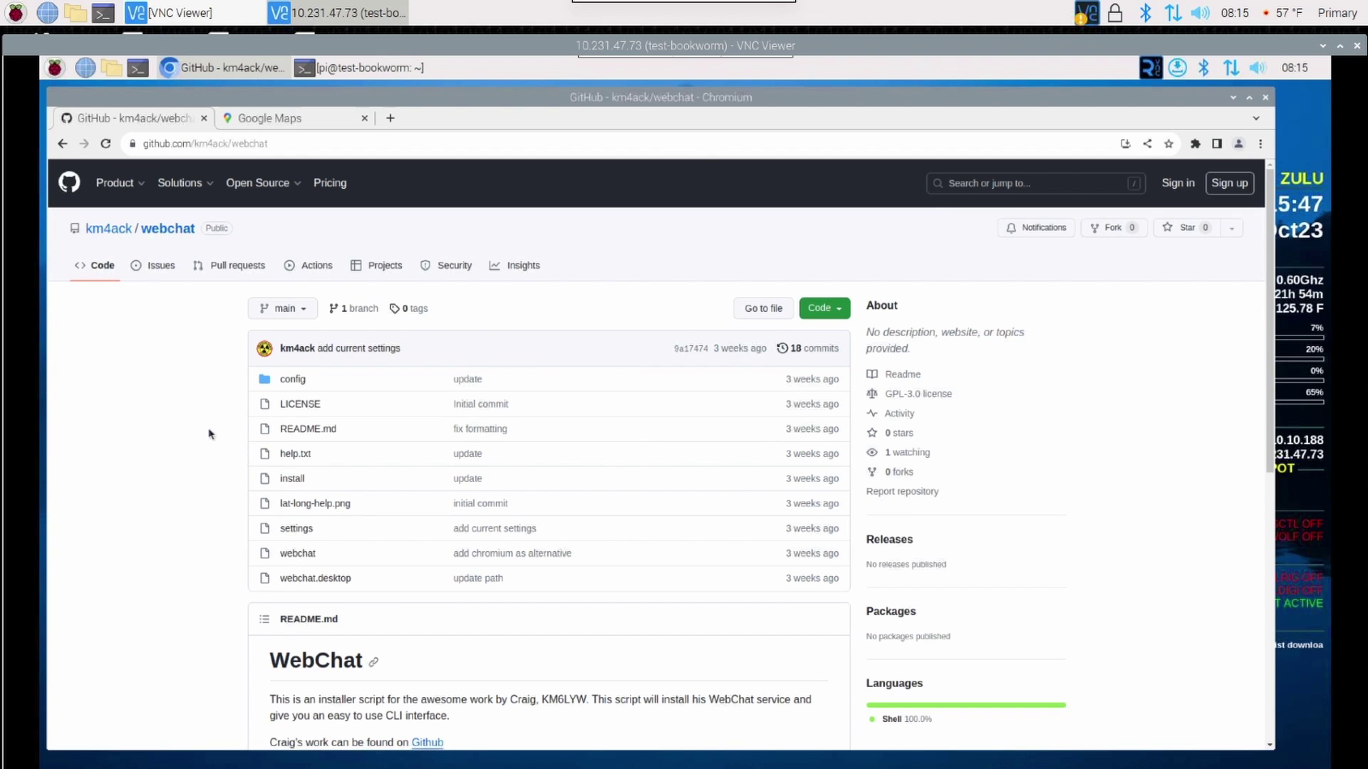
{"action": "scroll", "coordinate": [210, 433], "scroll_direction": "down", "scroll_amount": 5}
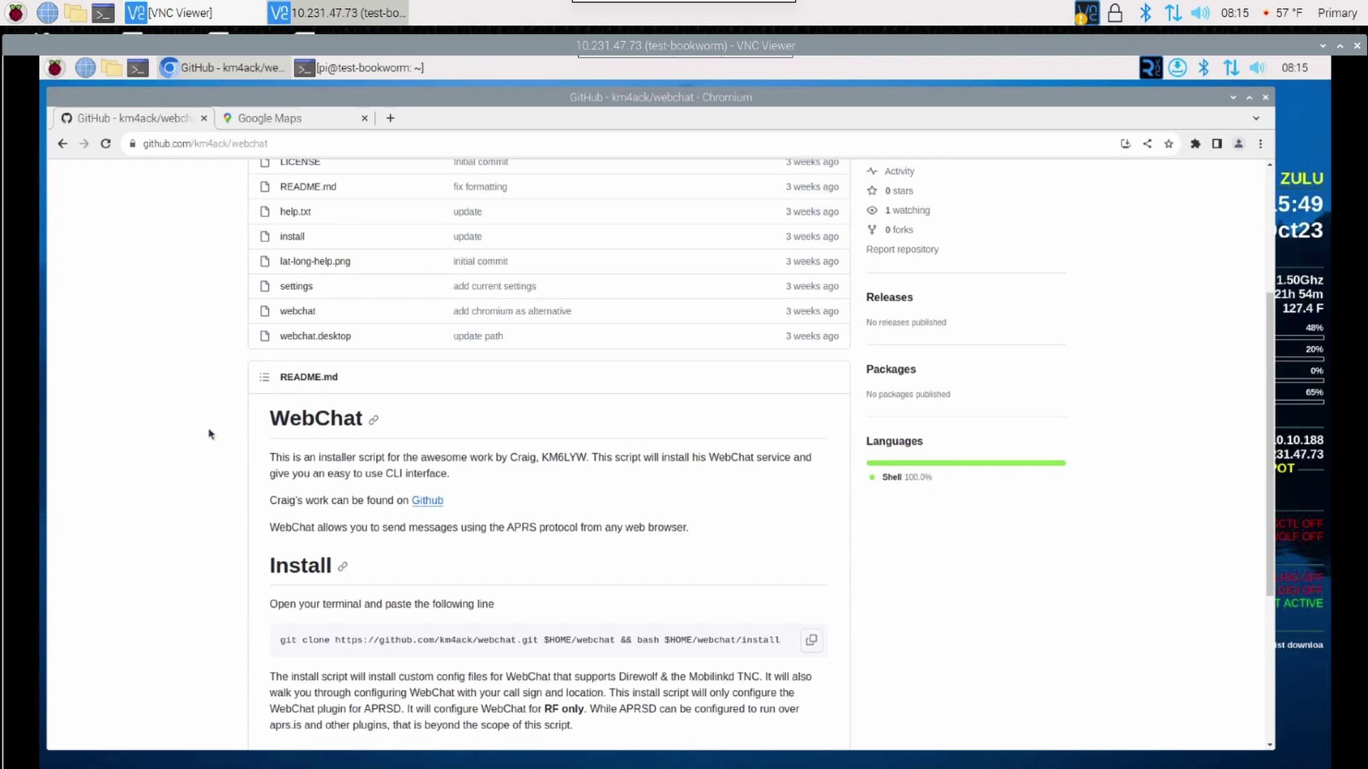
{"action": "scroll", "coordinate": [211, 434], "scroll_direction": "down", "scroll_amount": 2}
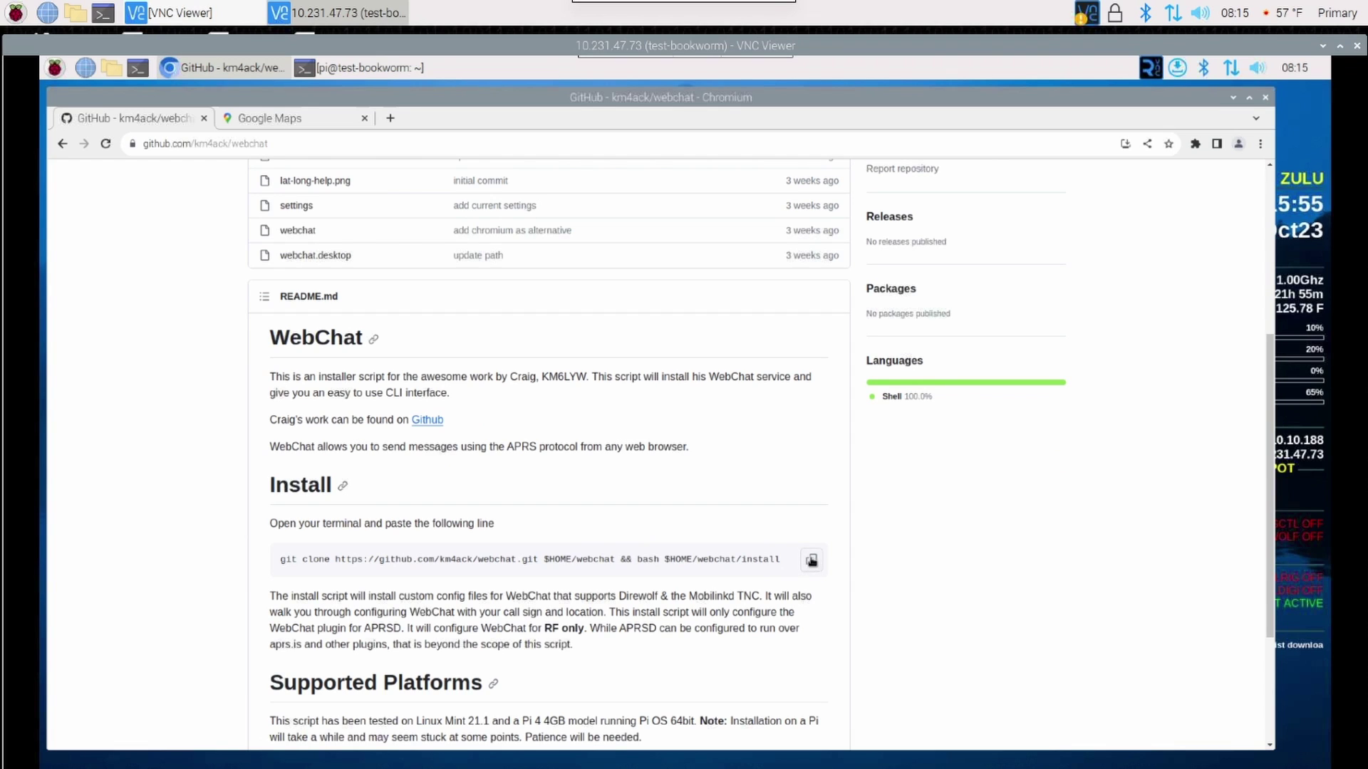
{"action": "left_click", "coordinate": [810, 564]}
{"action": "left_click", "coordinate": [212, 72]}
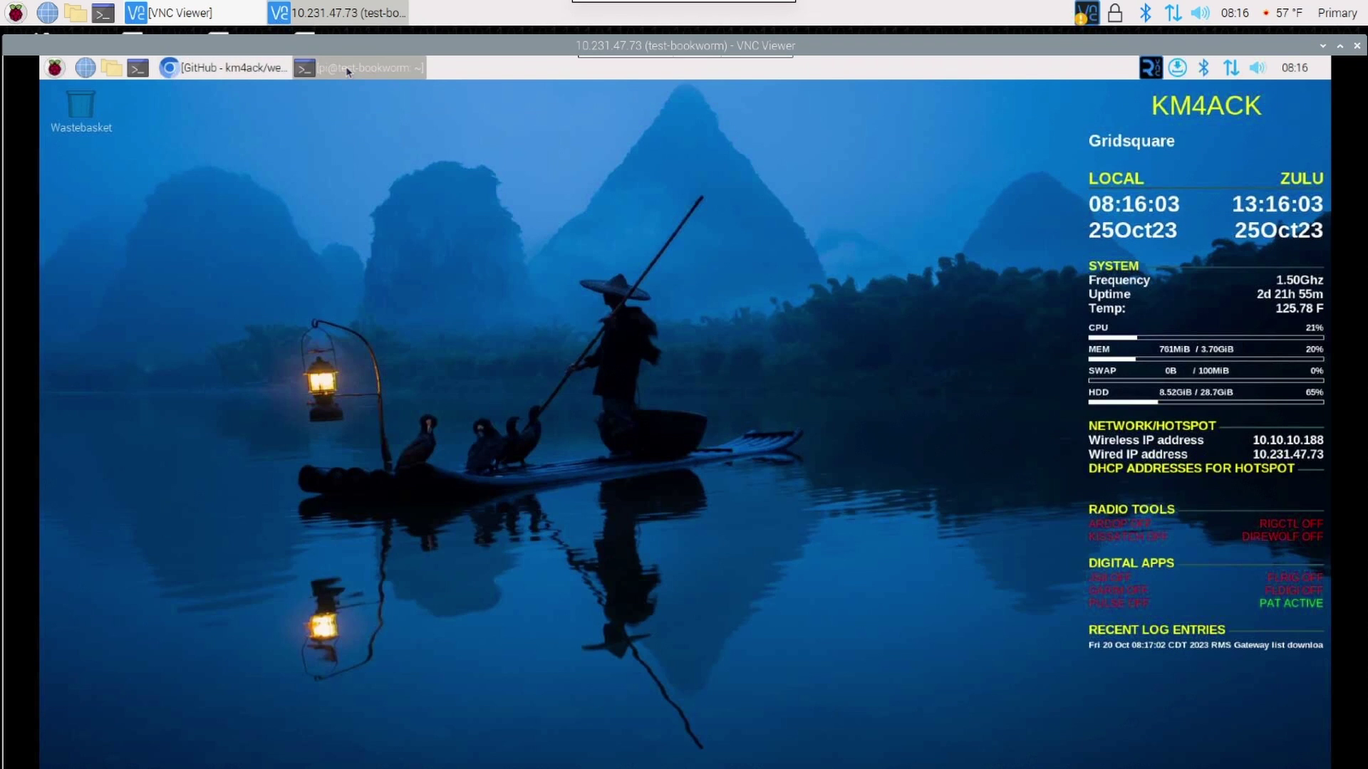
Paste and run the WebChat git clone install command in the terminal, then enter the call sign with SSID -14.
{"action": "left_click", "coordinate": [349, 70]}
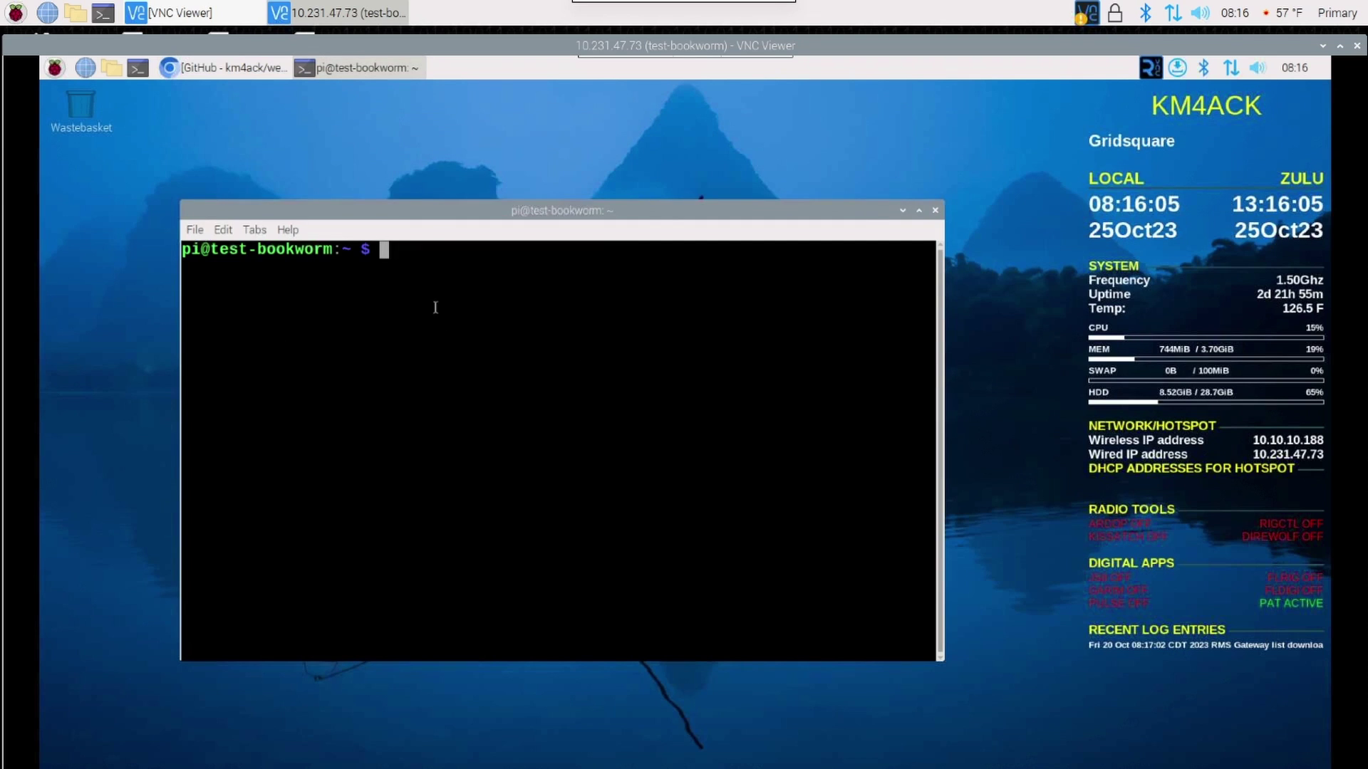
{"action": "right_click", "coordinate": [401, 269]}
{"action": "left_click", "coordinate": [434, 334]}
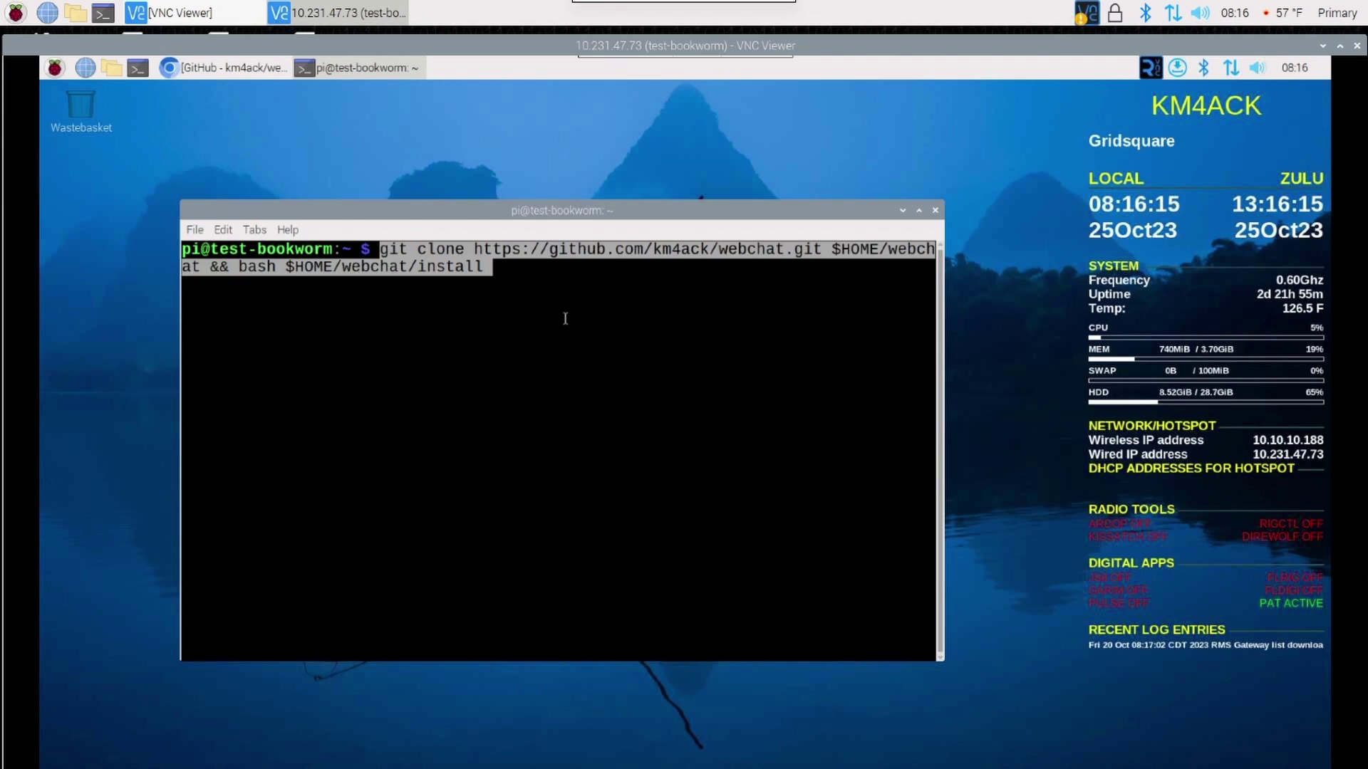
{"action": "key", "text": "Return"}
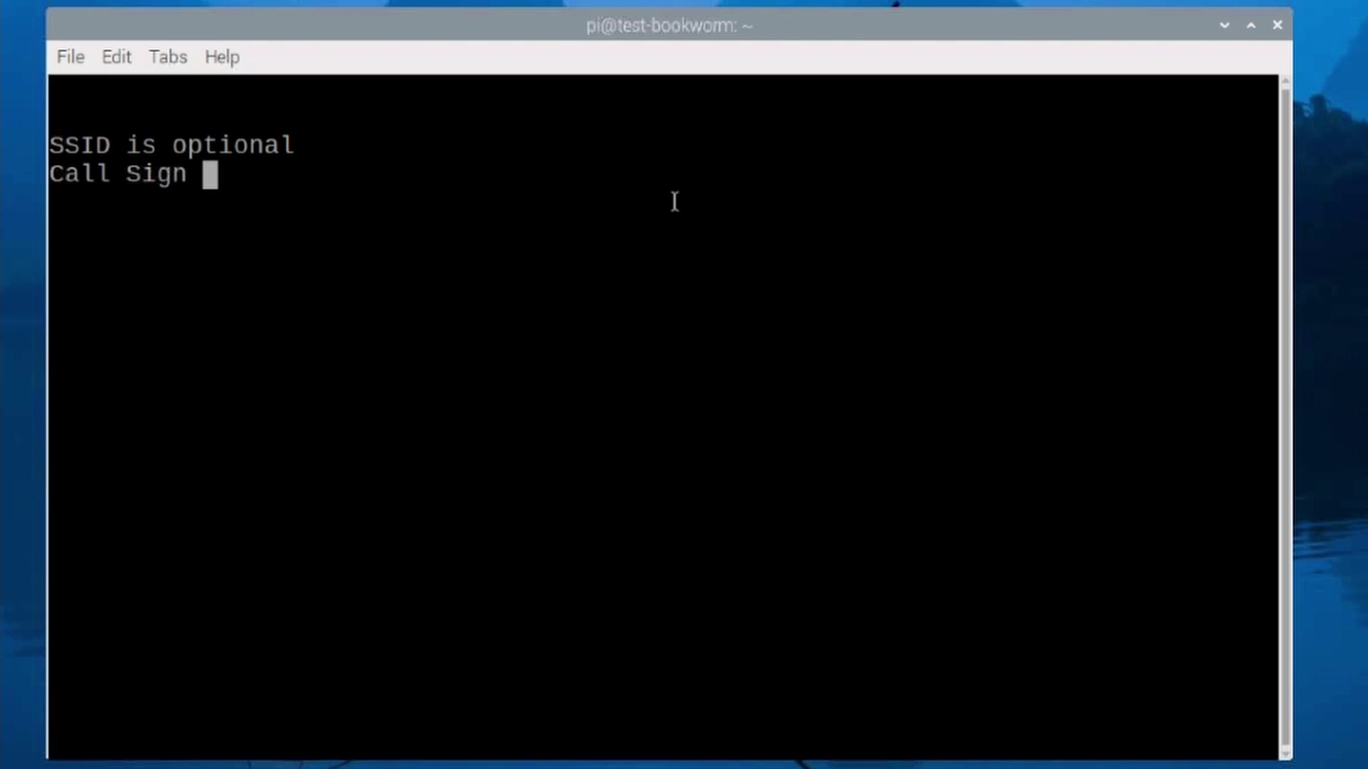
{"action": "type", "text": "KM4AC"}
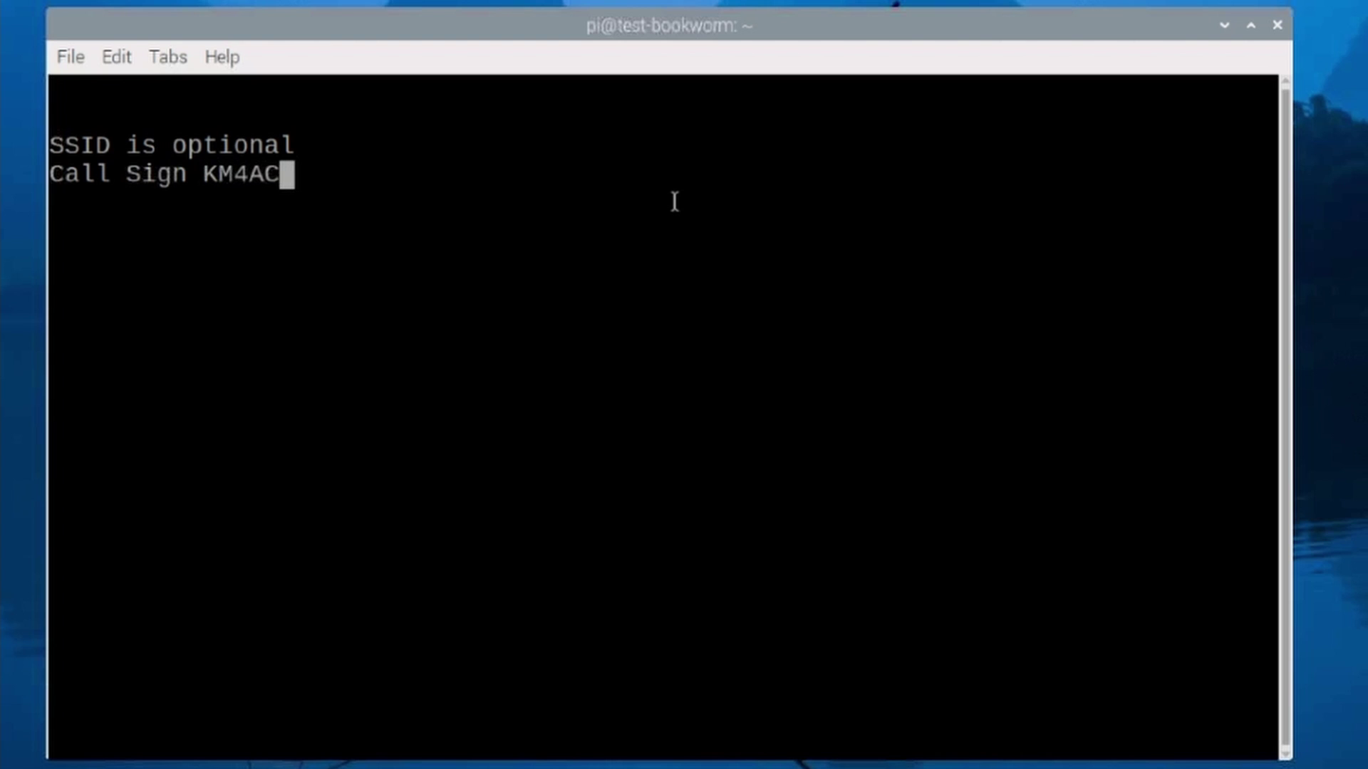
{"action": "type", "text": "K-"}
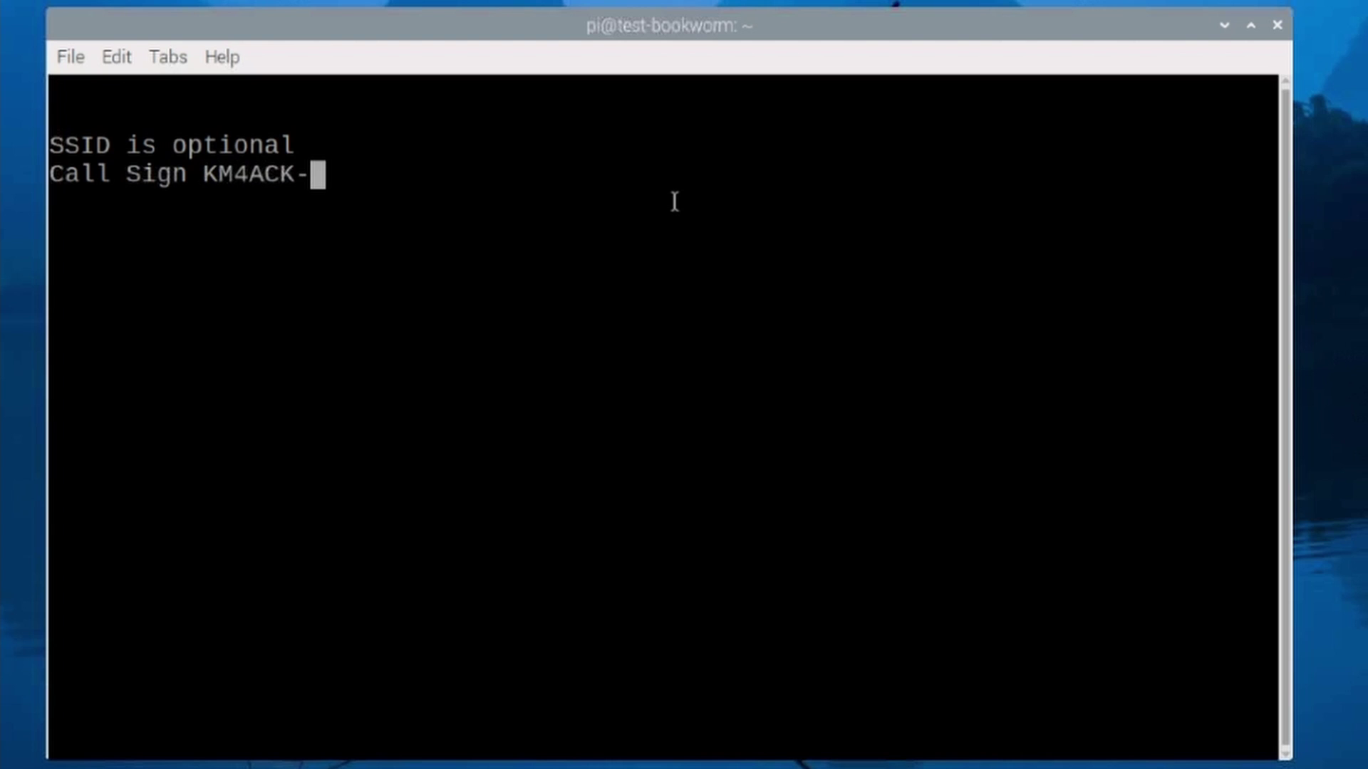
{"action": "type", "text": "14"}
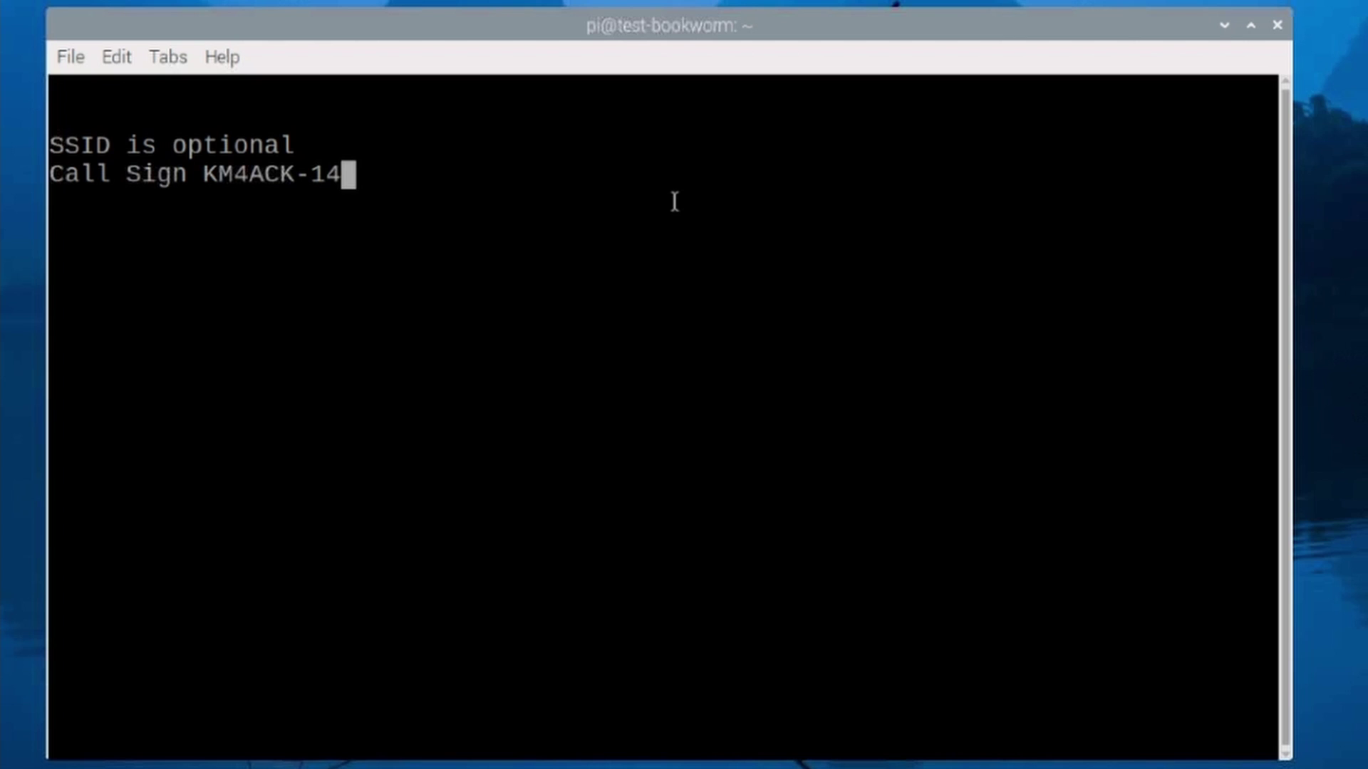
{"action": "key", "text": "Return"}
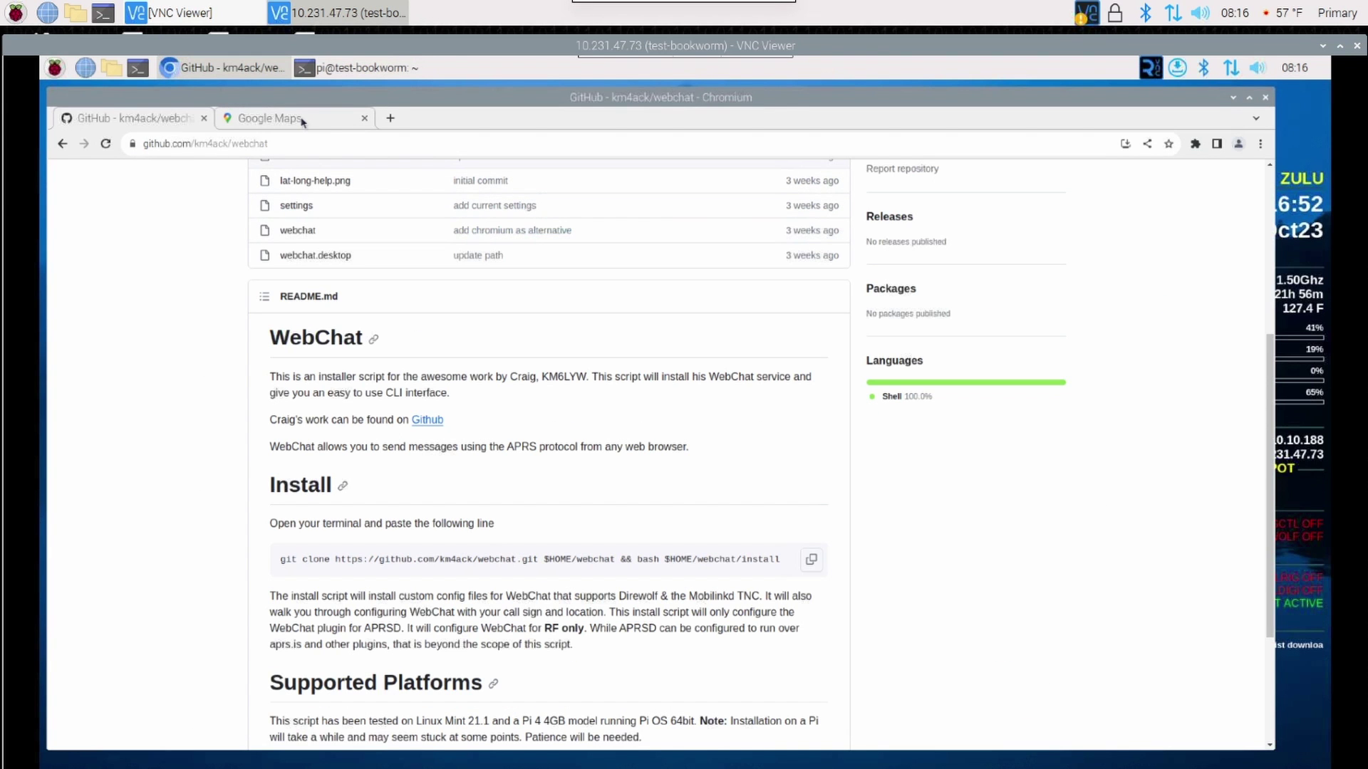
Drop a Google Maps pin near Murfreesboro to read its latitude and longitude.
{"action": "left_click", "coordinate": [309, 123]}
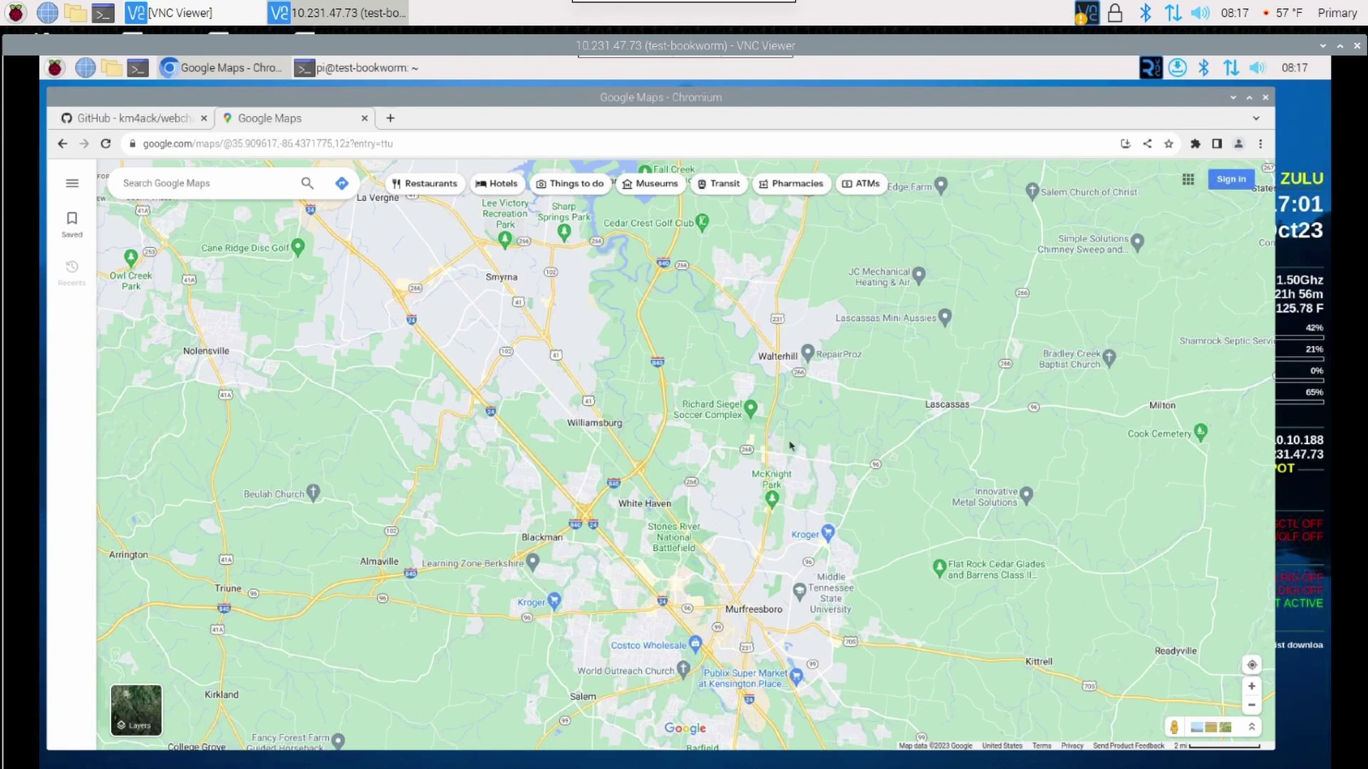
{"action": "left_click", "coordinate": [803, 405]}
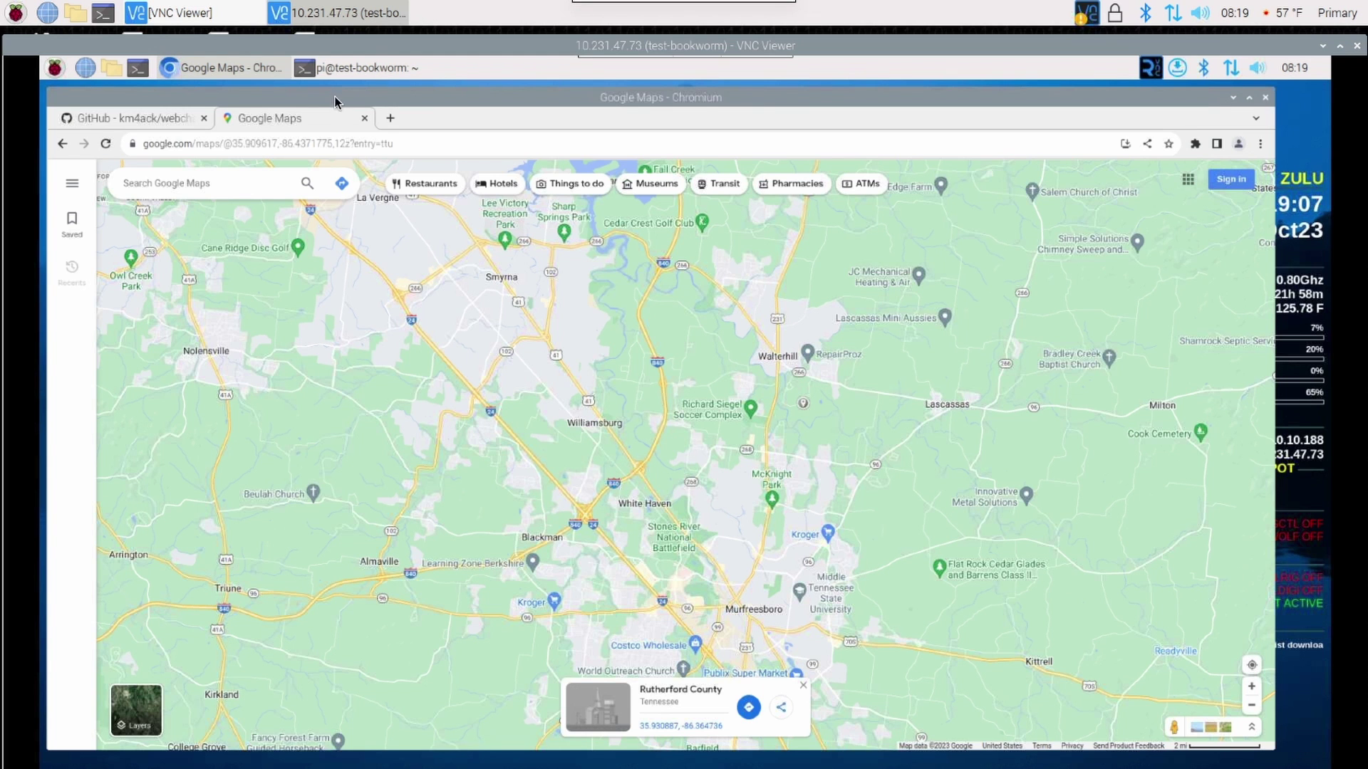
Give the WebChat installer latitude 35.9308 and longitude -86.3647 and let it finish.
{"action": "left_click", "coordinate": [352, 68]}
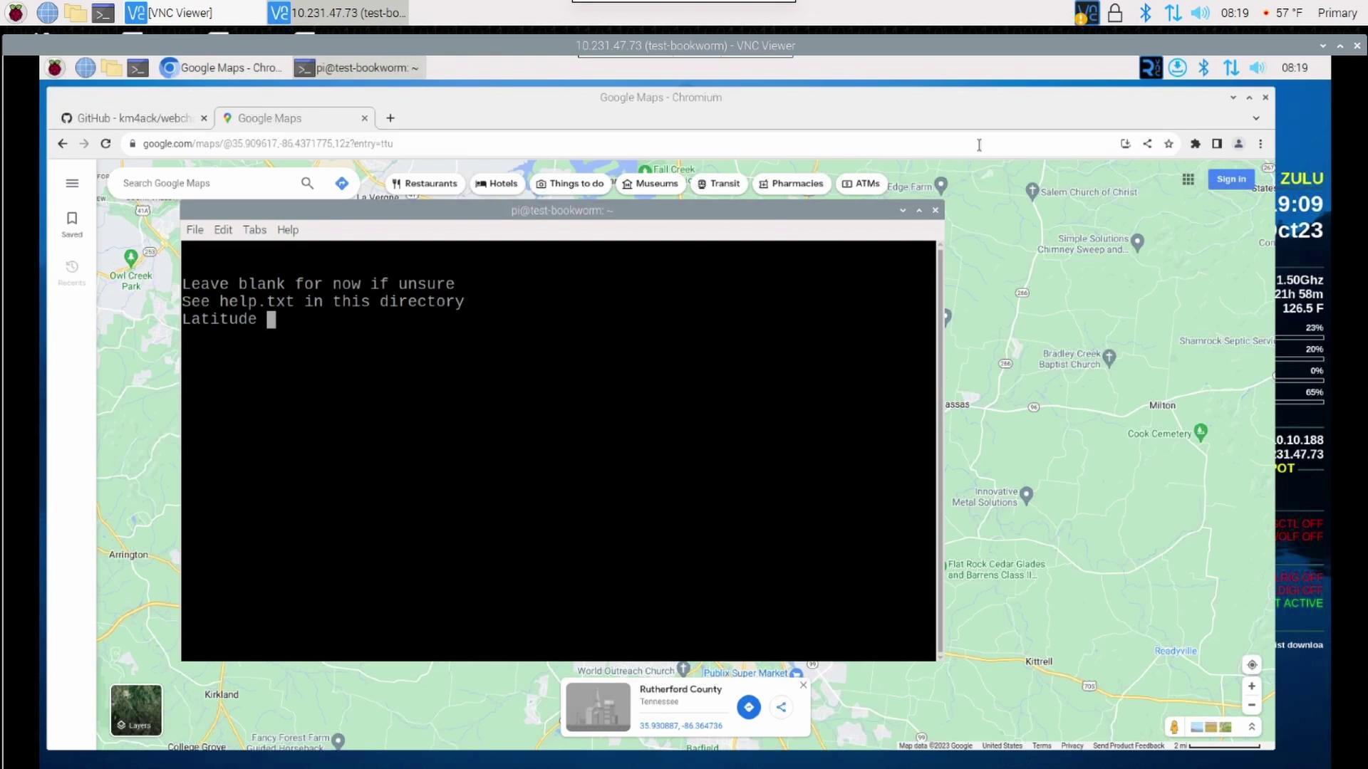
{"action": "left_click", "coordinate": [1233, 99]}
{"action": "left_click_drag", "start_coordinate": [503, 212], "coordinate": [581, 200]}
{"action": "type", "text": "35.9308"}
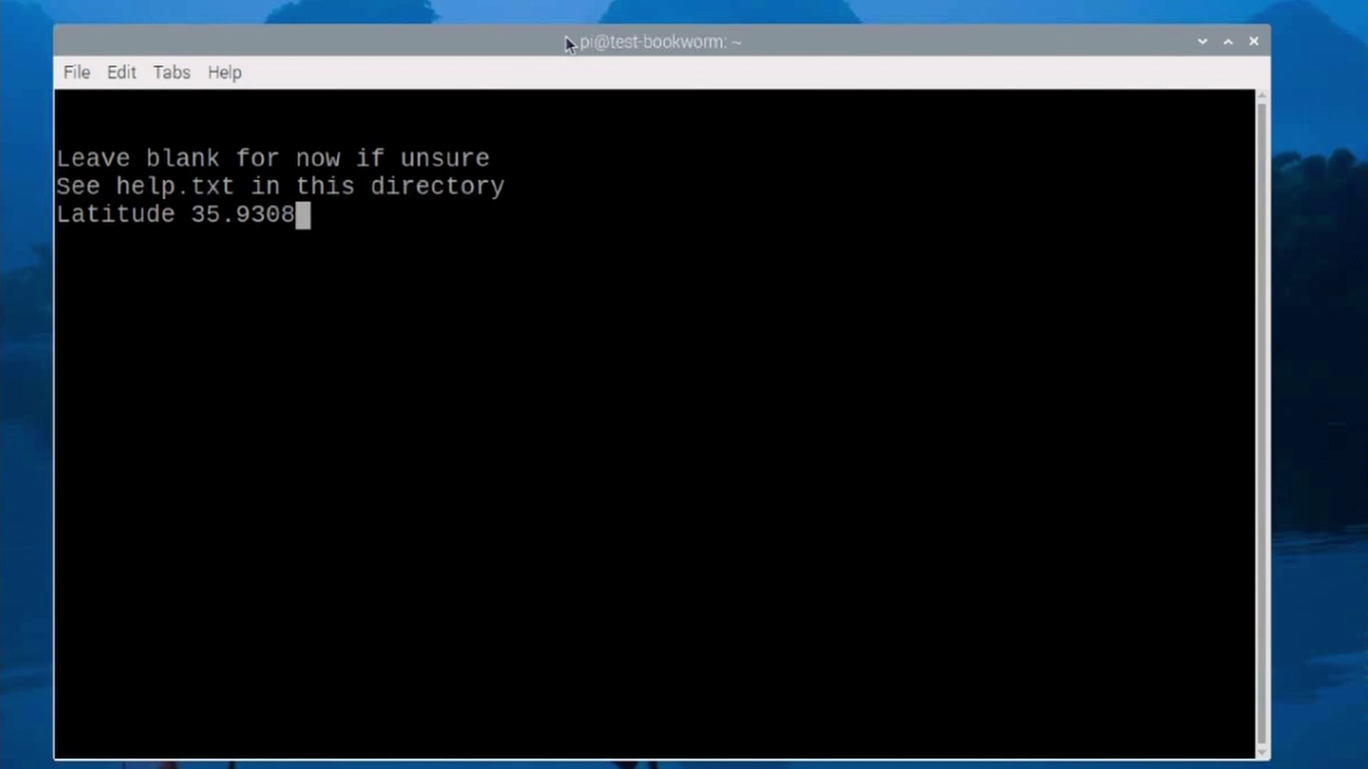
{"action": "key", "text": "Return"}
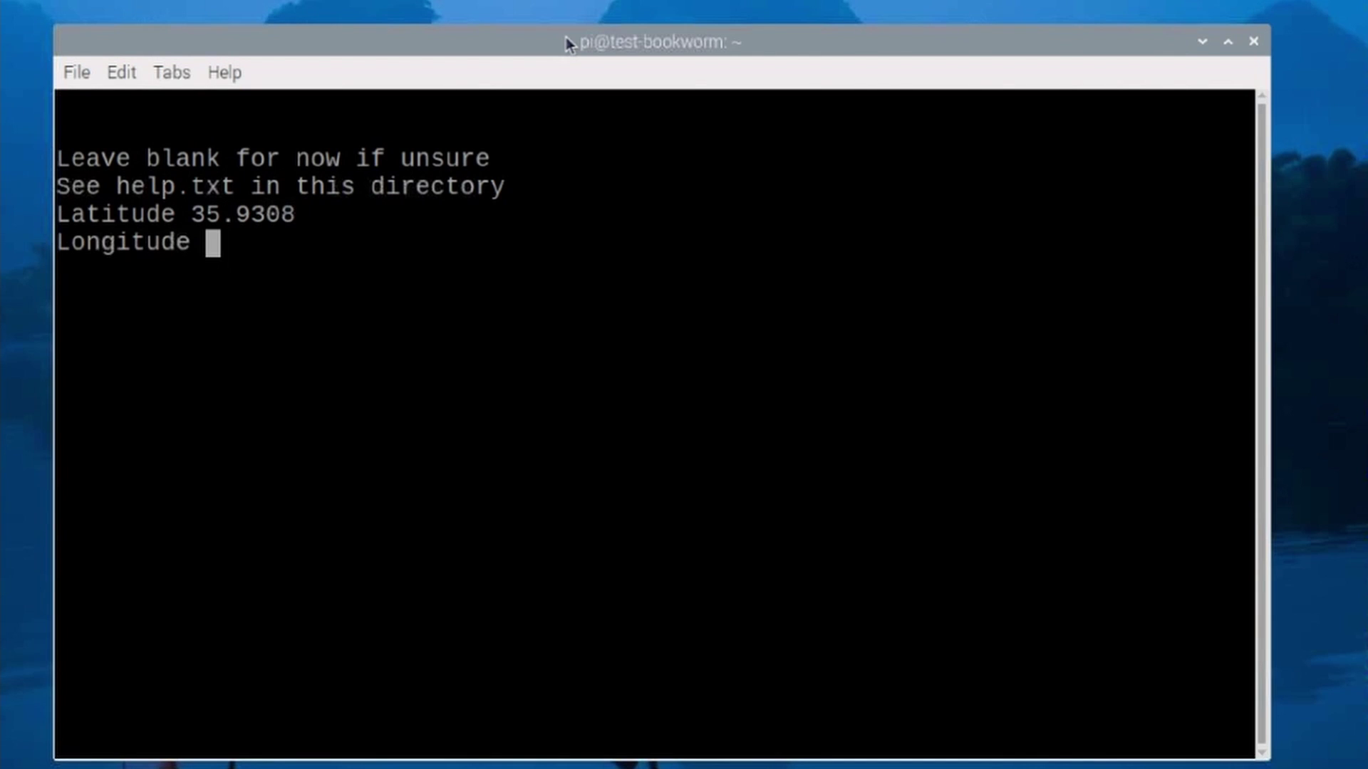
{"action": "type", "text": "-86.3647"}
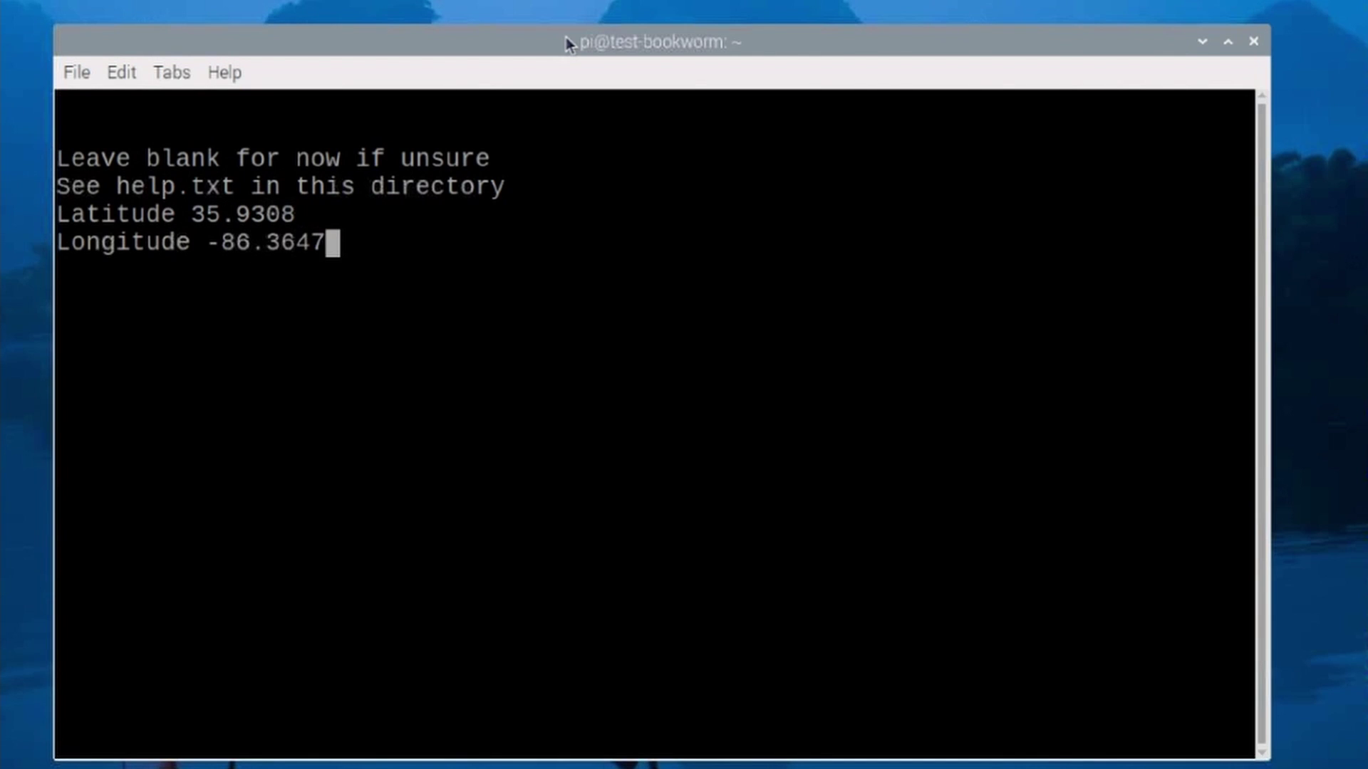
{"action": "key", "text": "Return"}
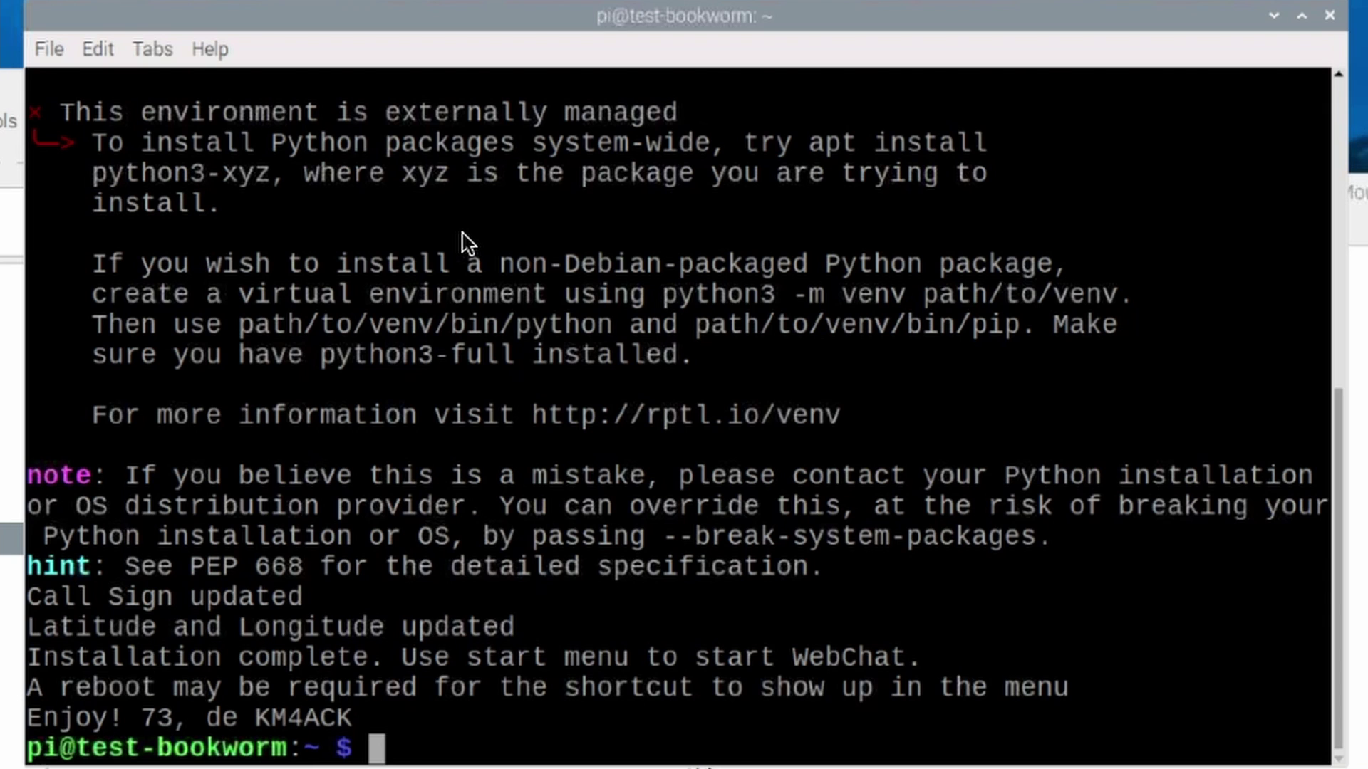
Review the externally-managed error and begin a sudo mv of /usr/lib/python3.11/EXTERNALLY-MANAGED.
{"action": "scroll", "coordinate": [467, 243], "scroll_direction": "up", "scroll_amount": 1}
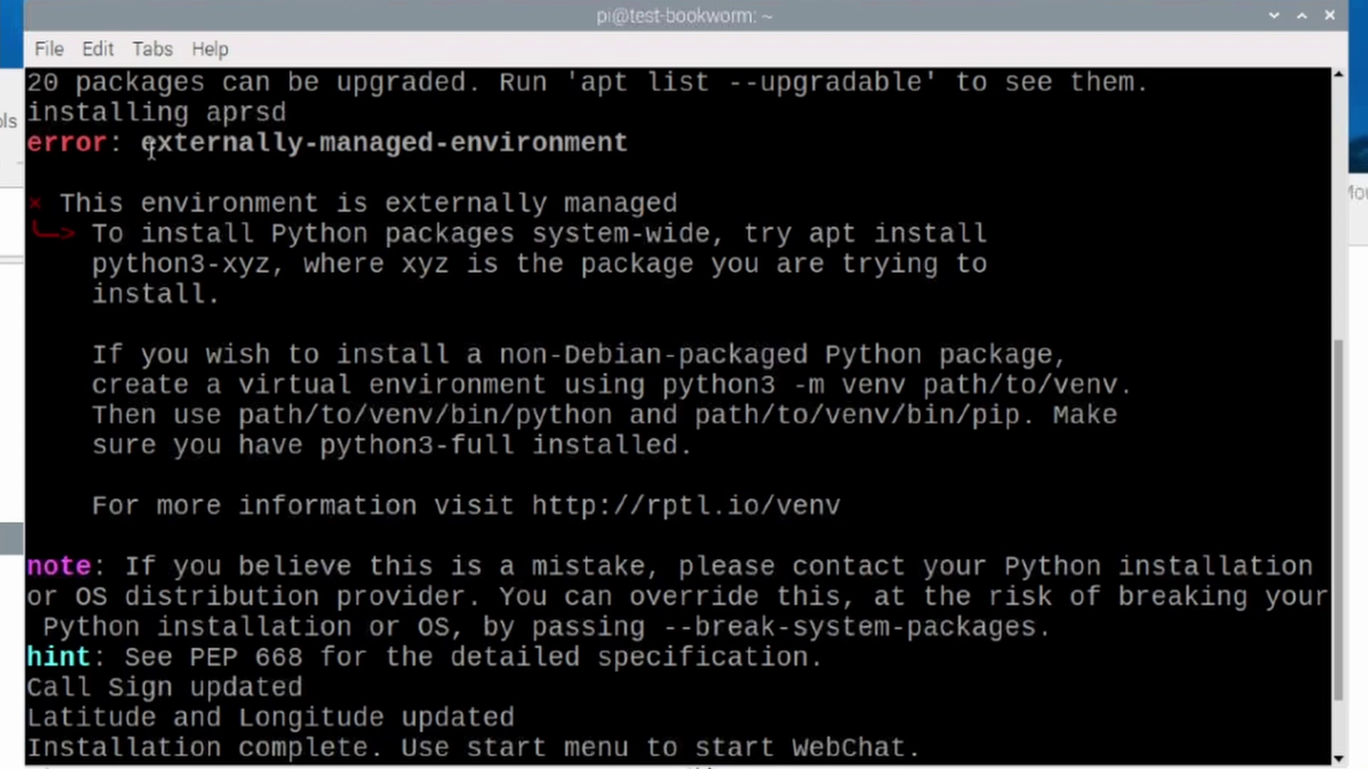
{"action": "left_click_drag", "start_coordinate": [142, 146], "coordinate": [631, 146]}
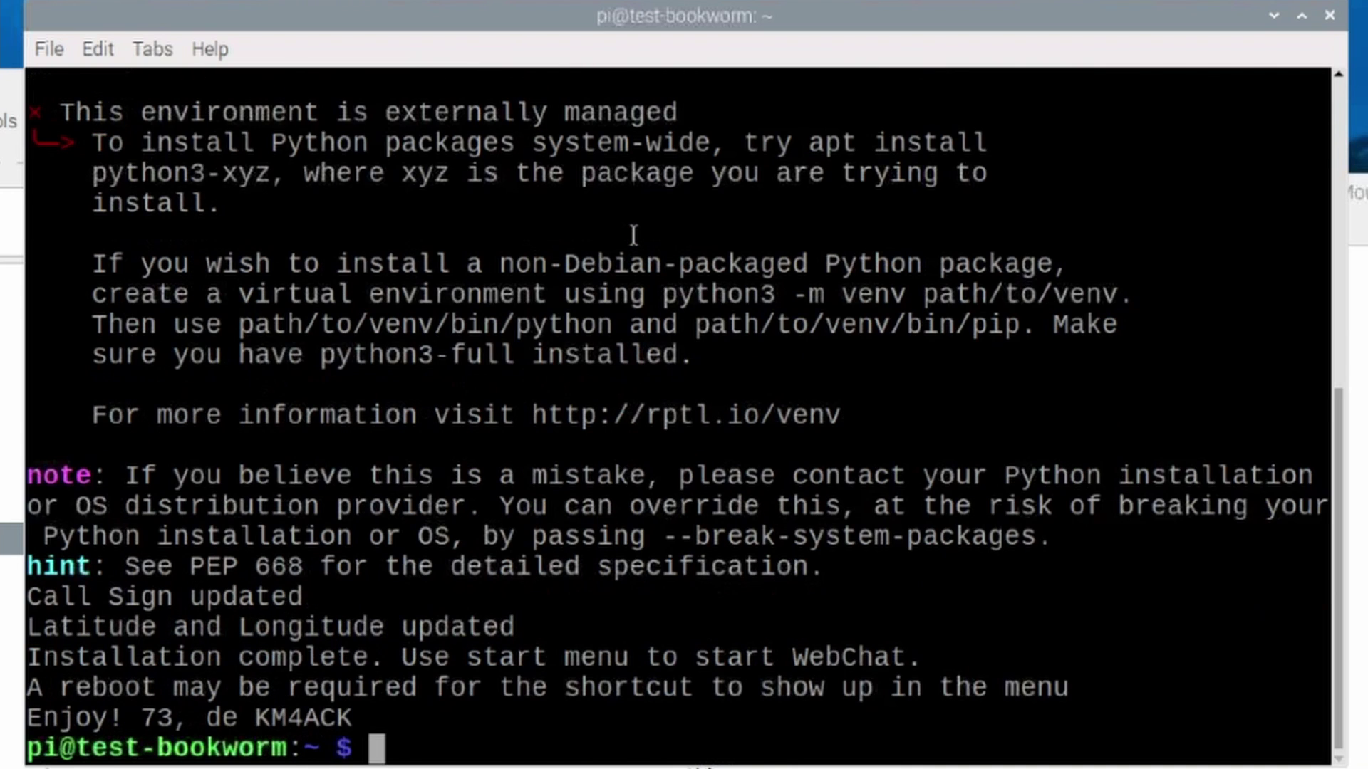
{"action": "type", "text": "sudo mv /usr/lib/"}
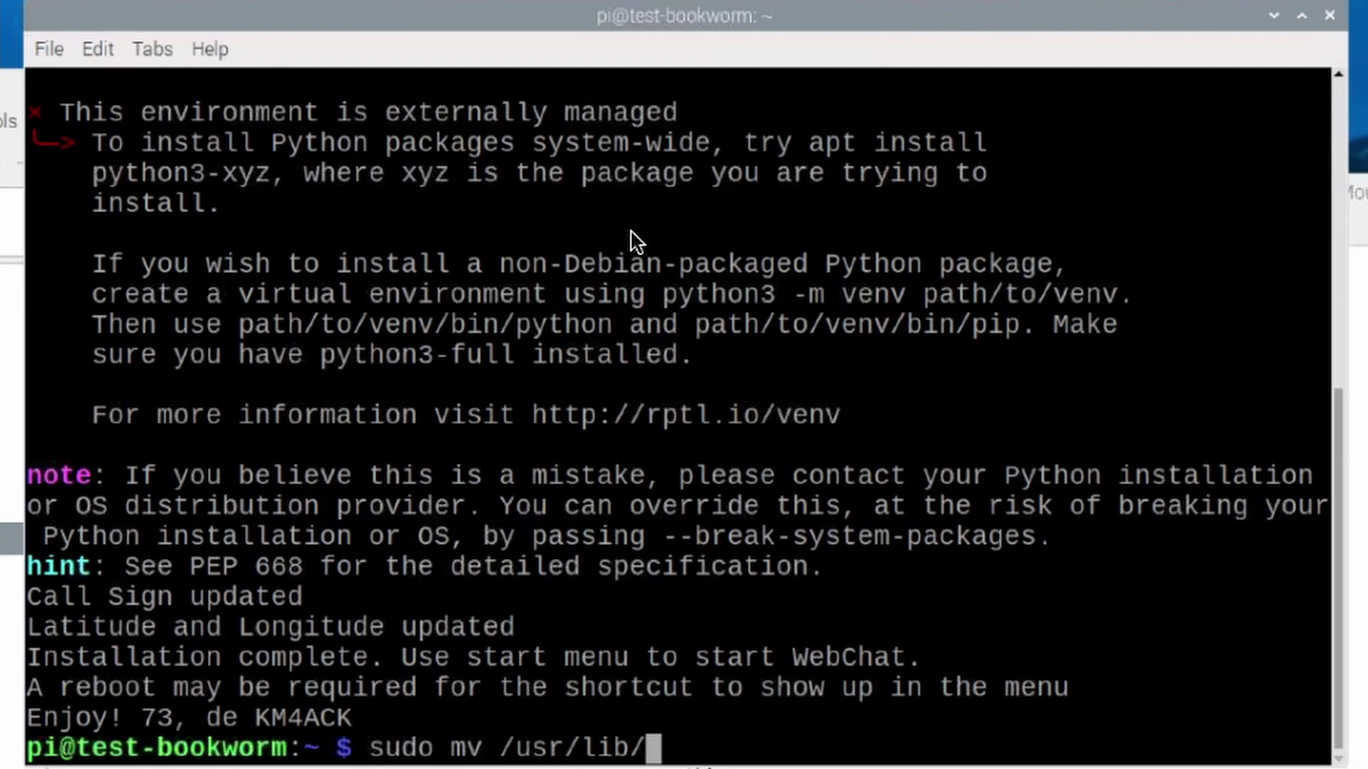
{"action": "type", "text": "python3."}
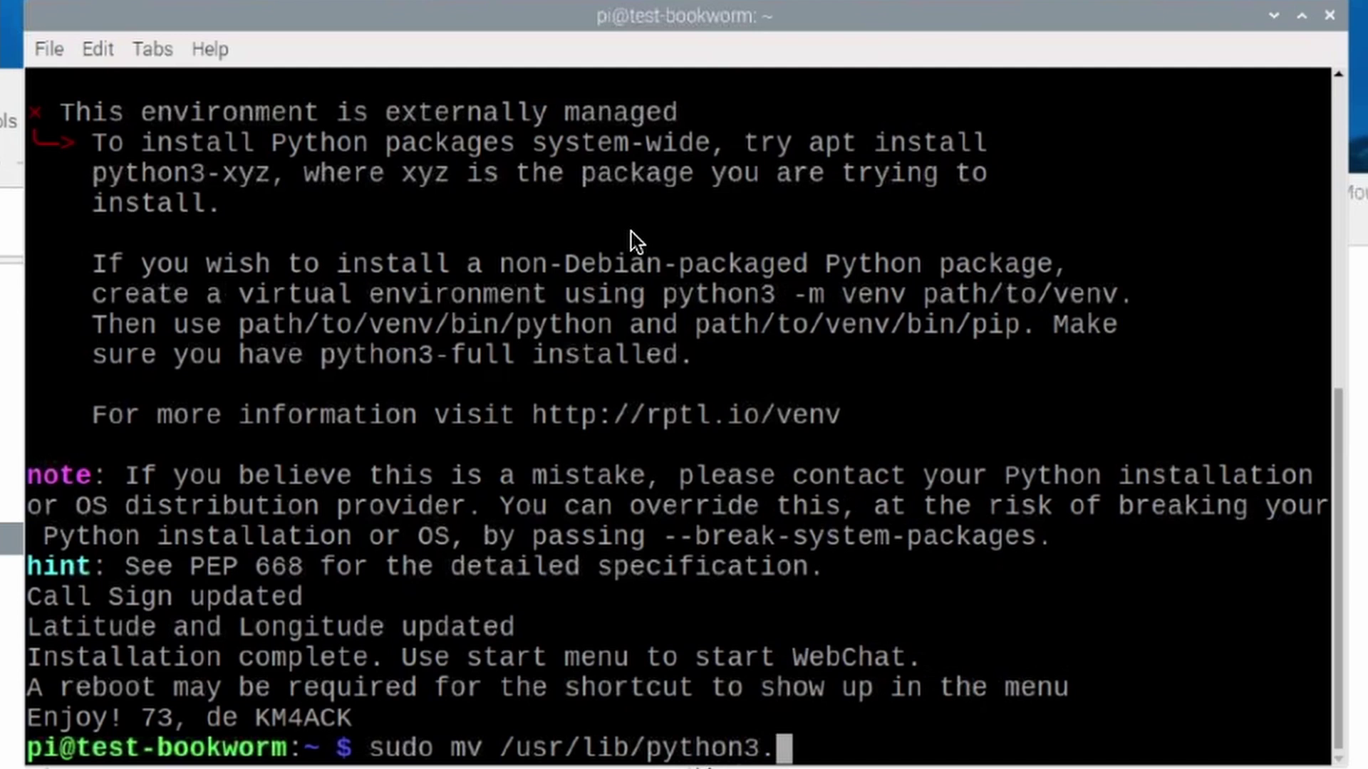
{"action": "key", "text": "Tab"}
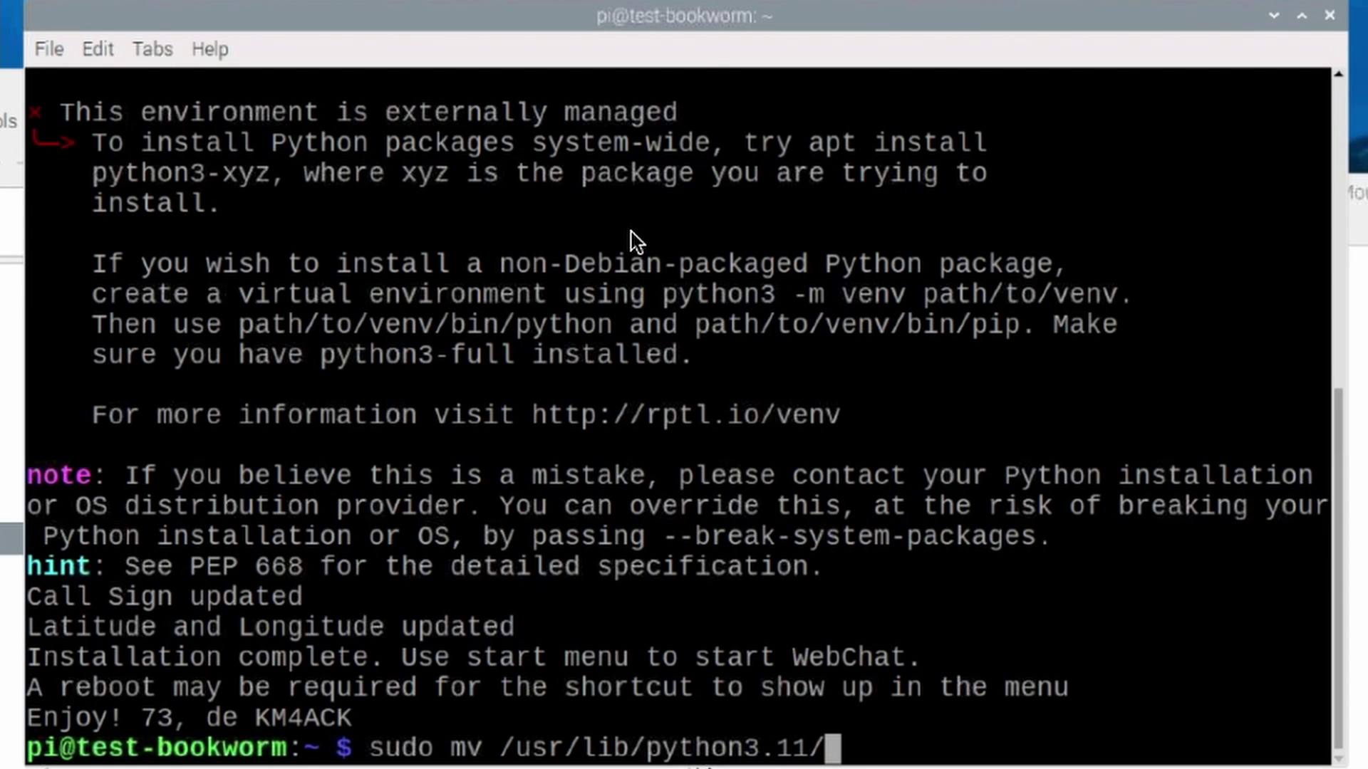
{"action": "type", "text": "EX"}
{"action": "key", "text": "Tab"}
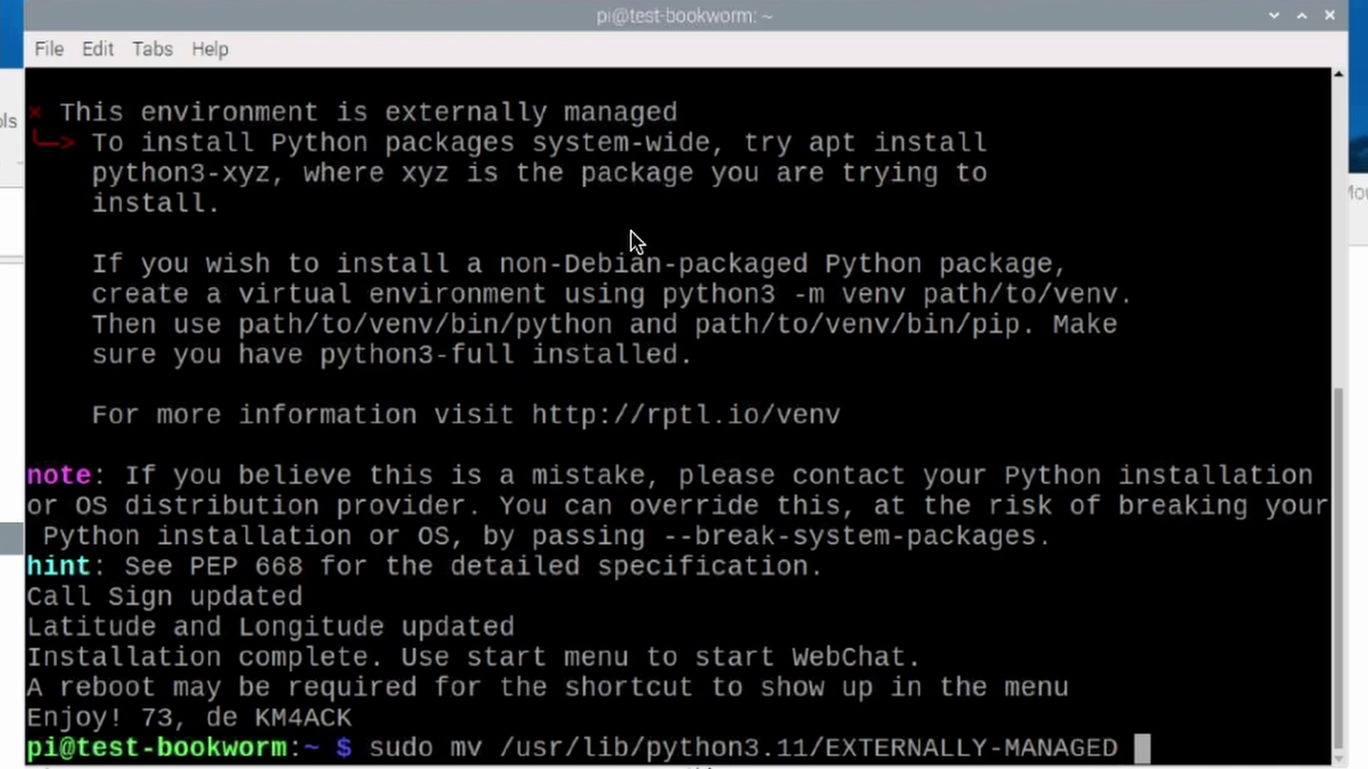
Set the destination to /usr/lib/python3.11/EXTERNALLY-MANAGED.bkup and run the rename.
{"action": "type", "text": "/"}
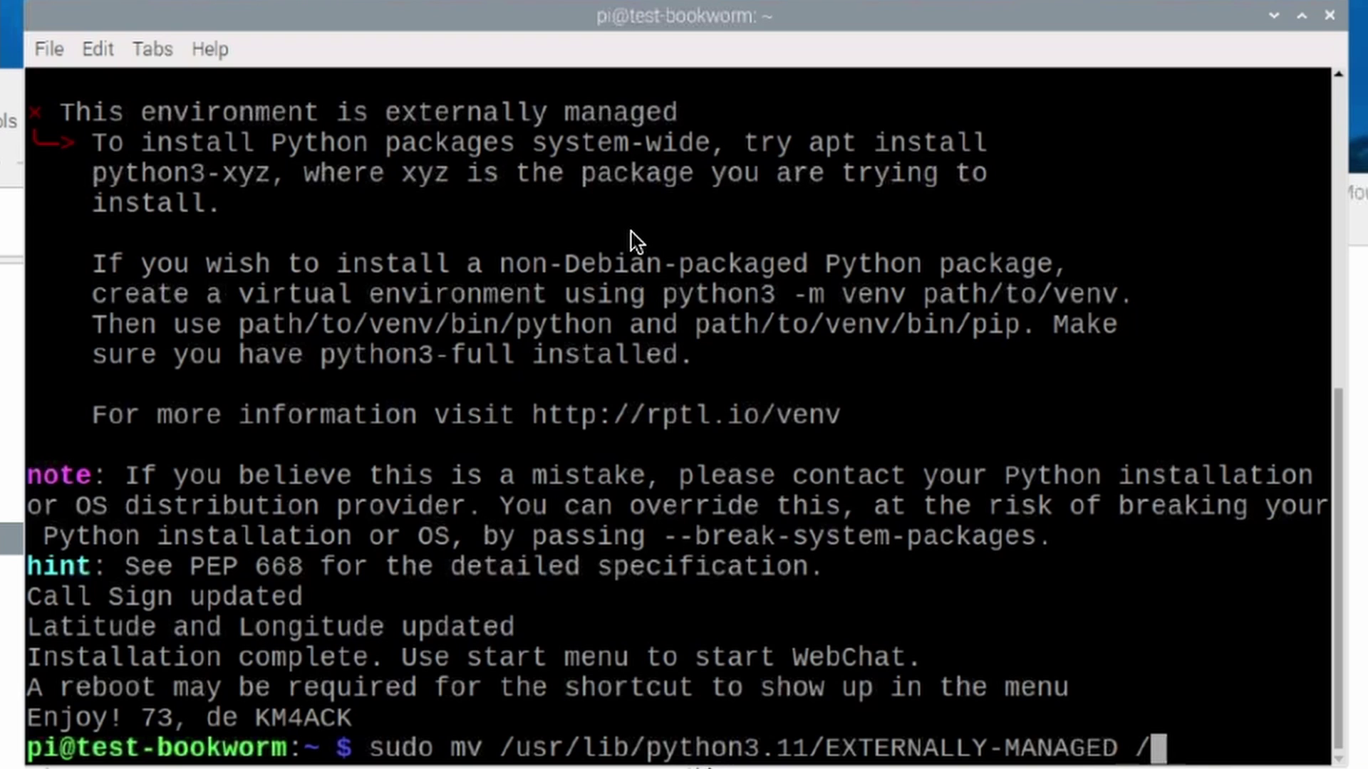
{"action": "type", "text": "usr/l"}
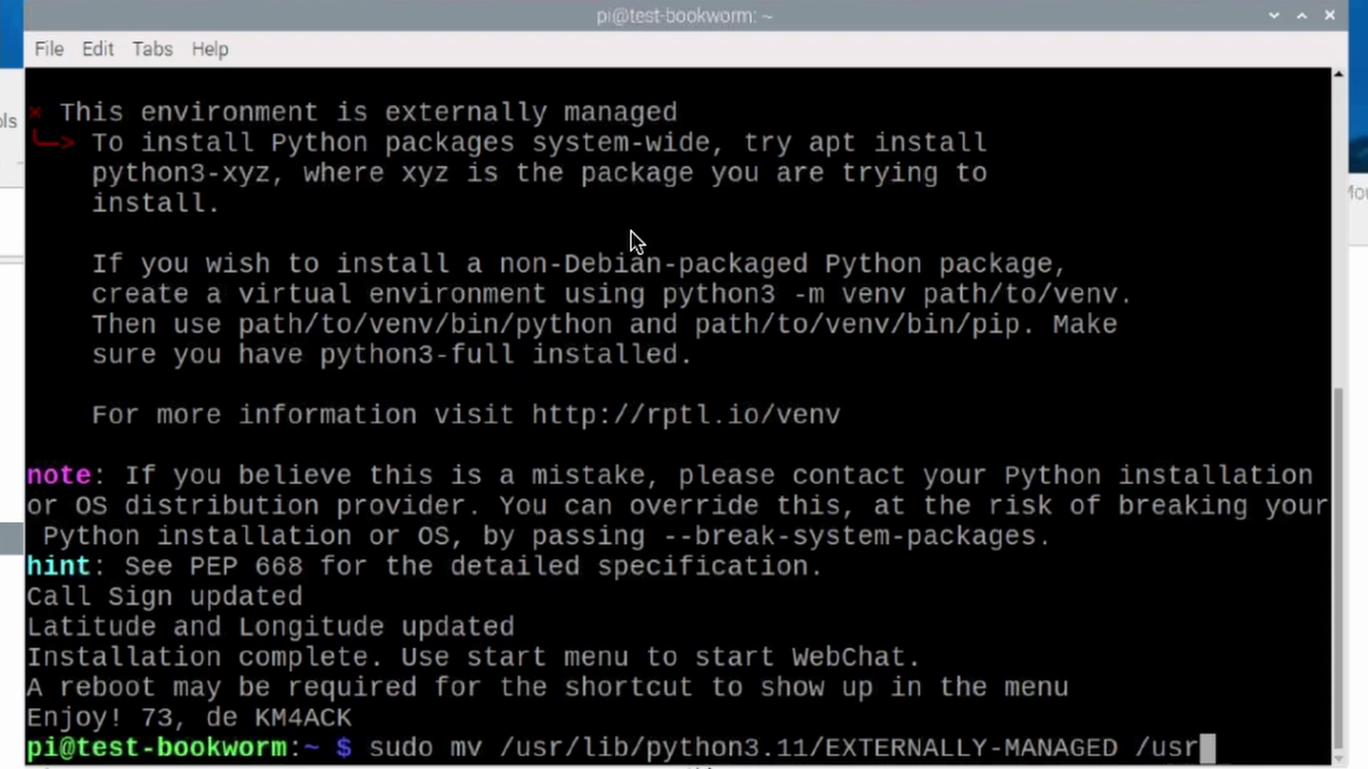
{"action": "type", "text": "ib/"}
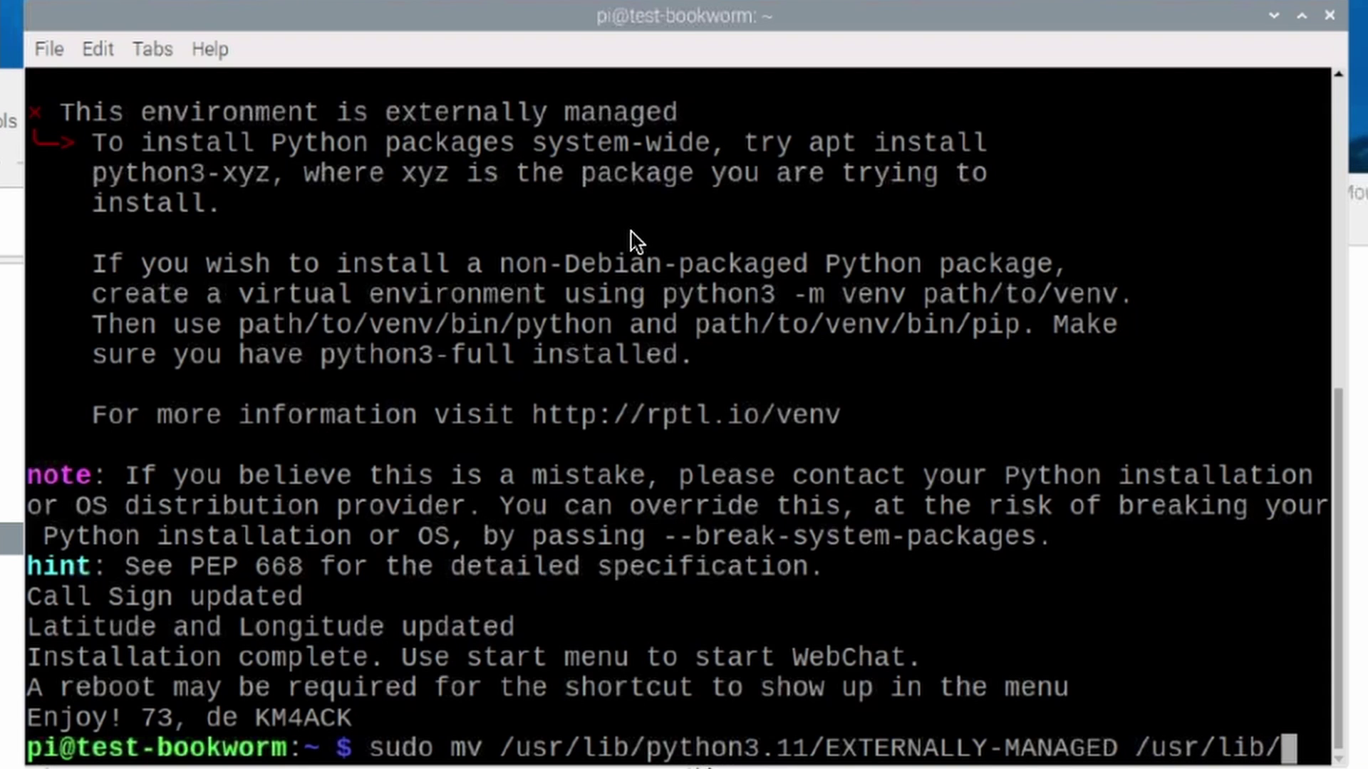
{"action": "type", "text": "python3"}
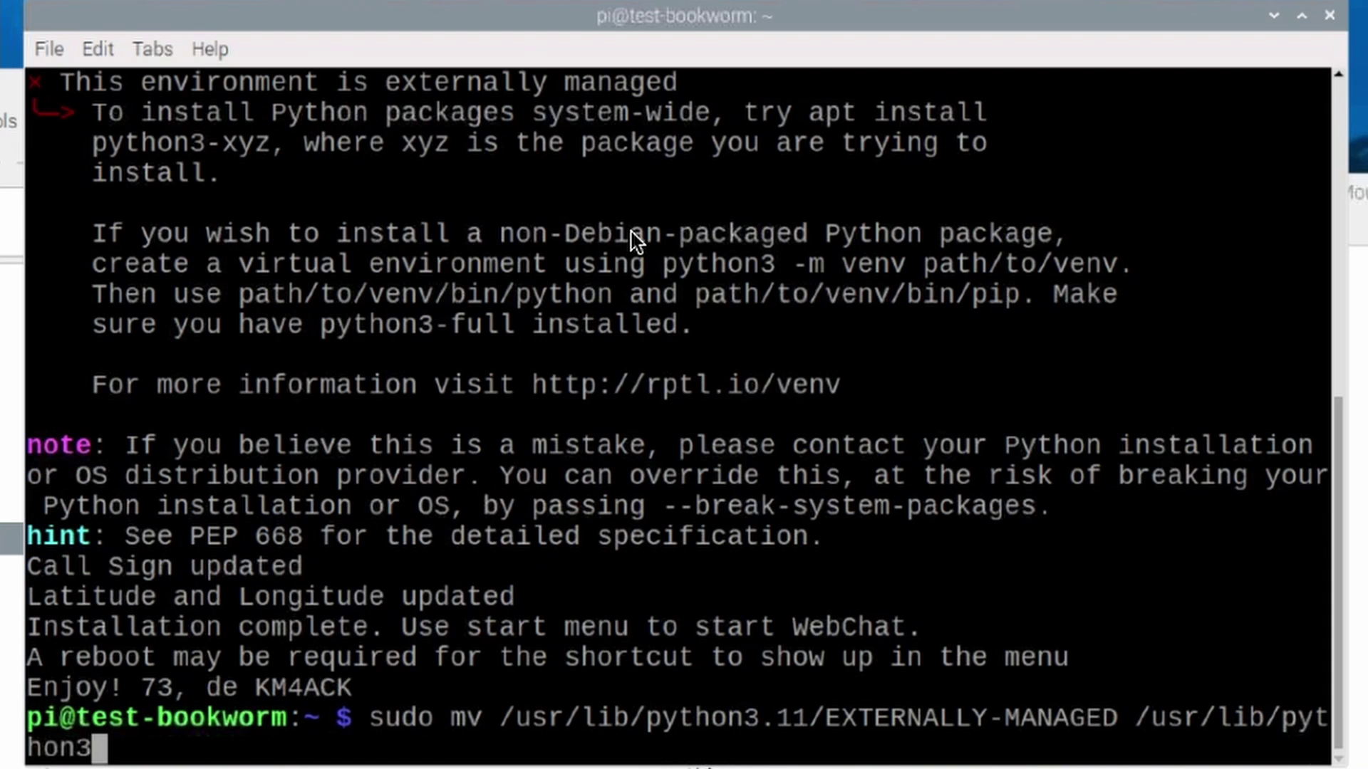
{"action": "type", "text": ".11/EX"}
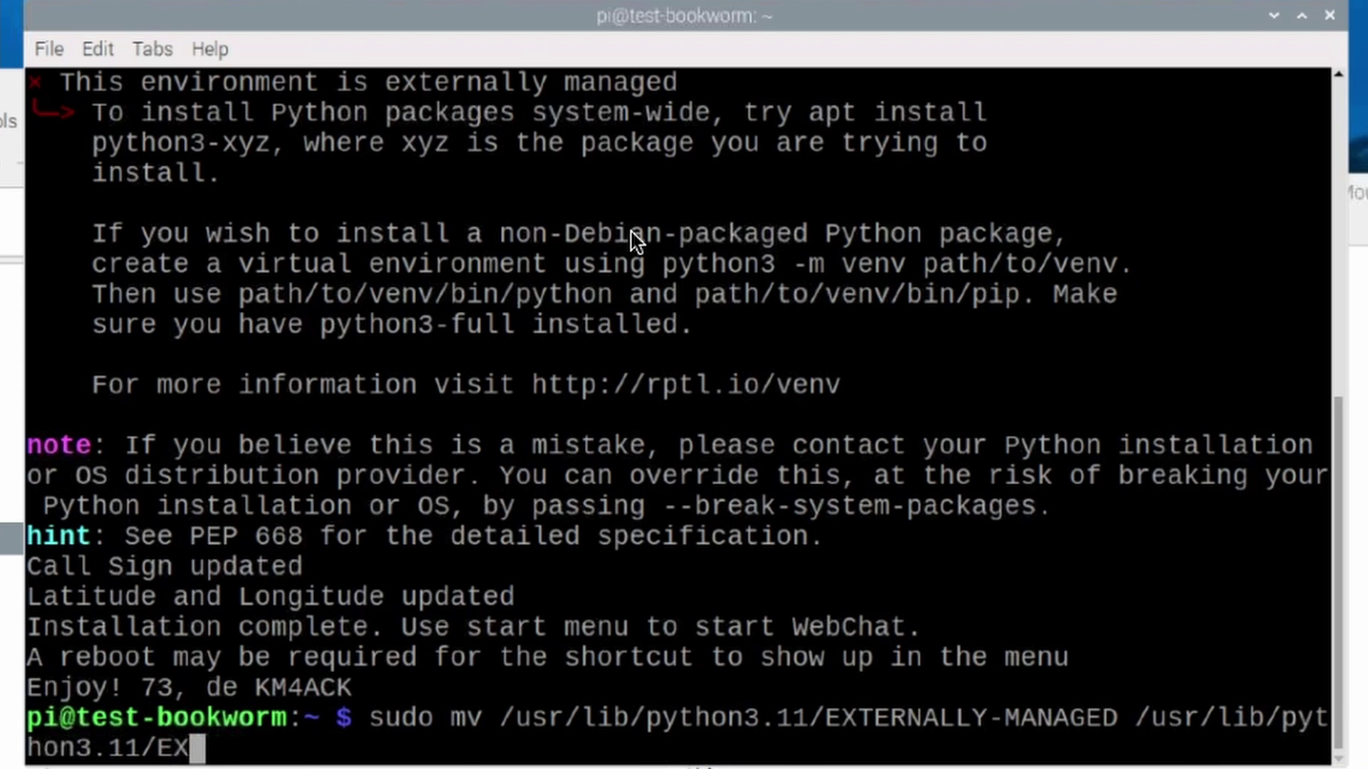
{"action": "key", "text": "Tab"}
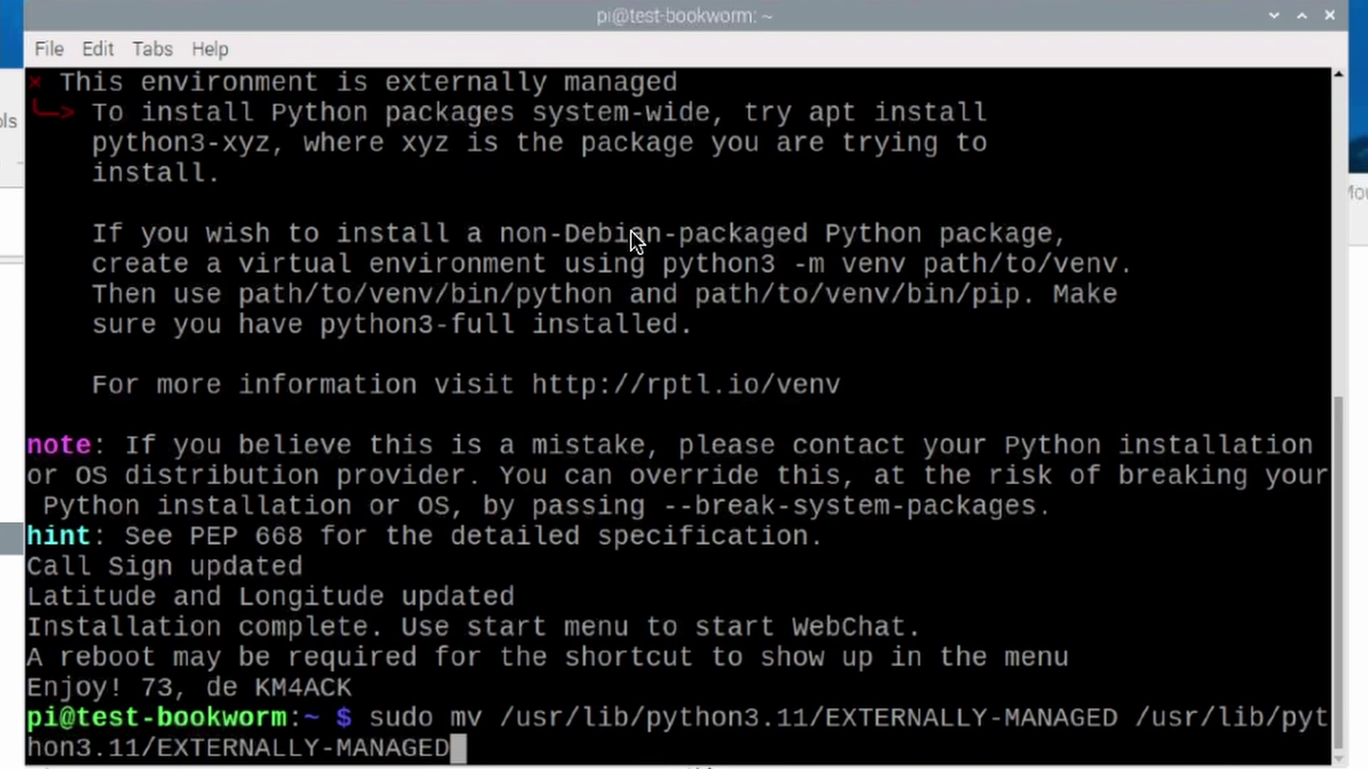
{"action": "type", "text": "."}
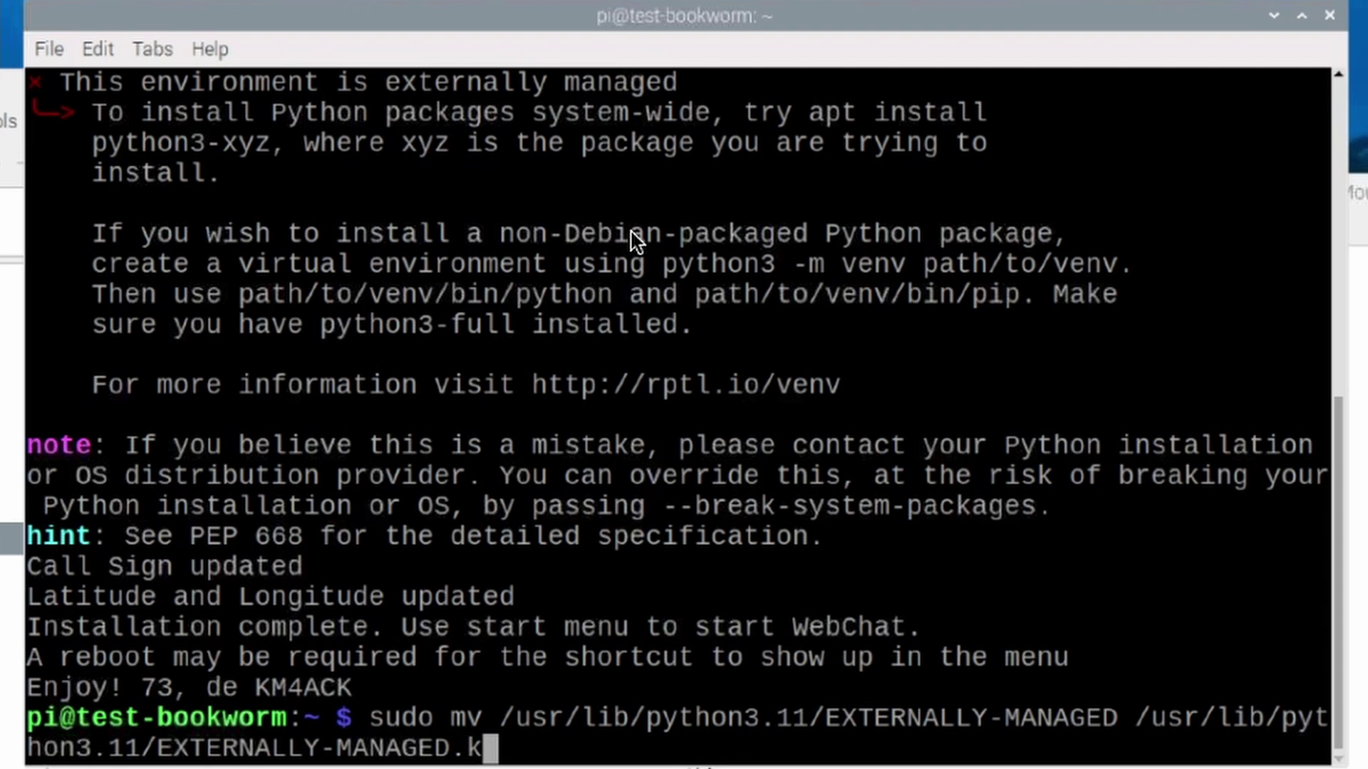
{"action": "type", "text": "bkup"}
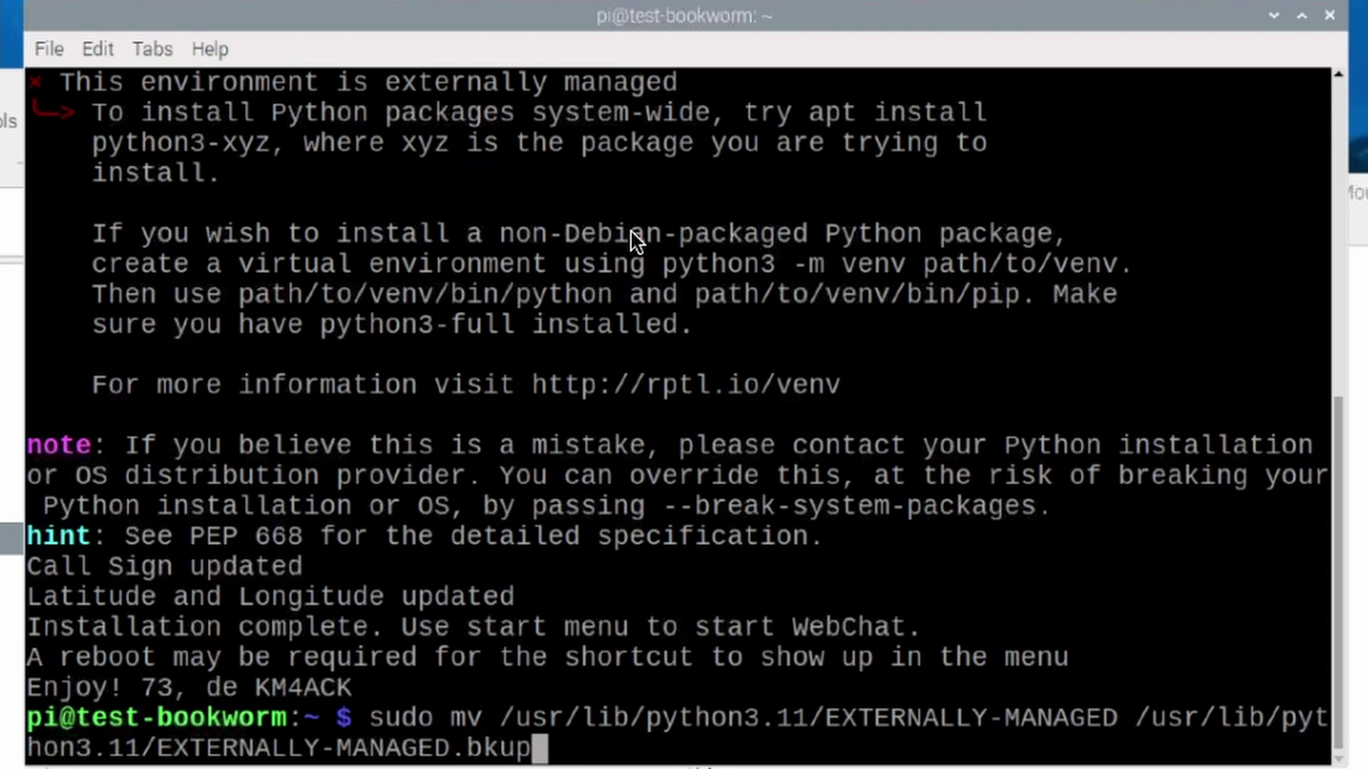
{"action": "key", "text": "Return"}
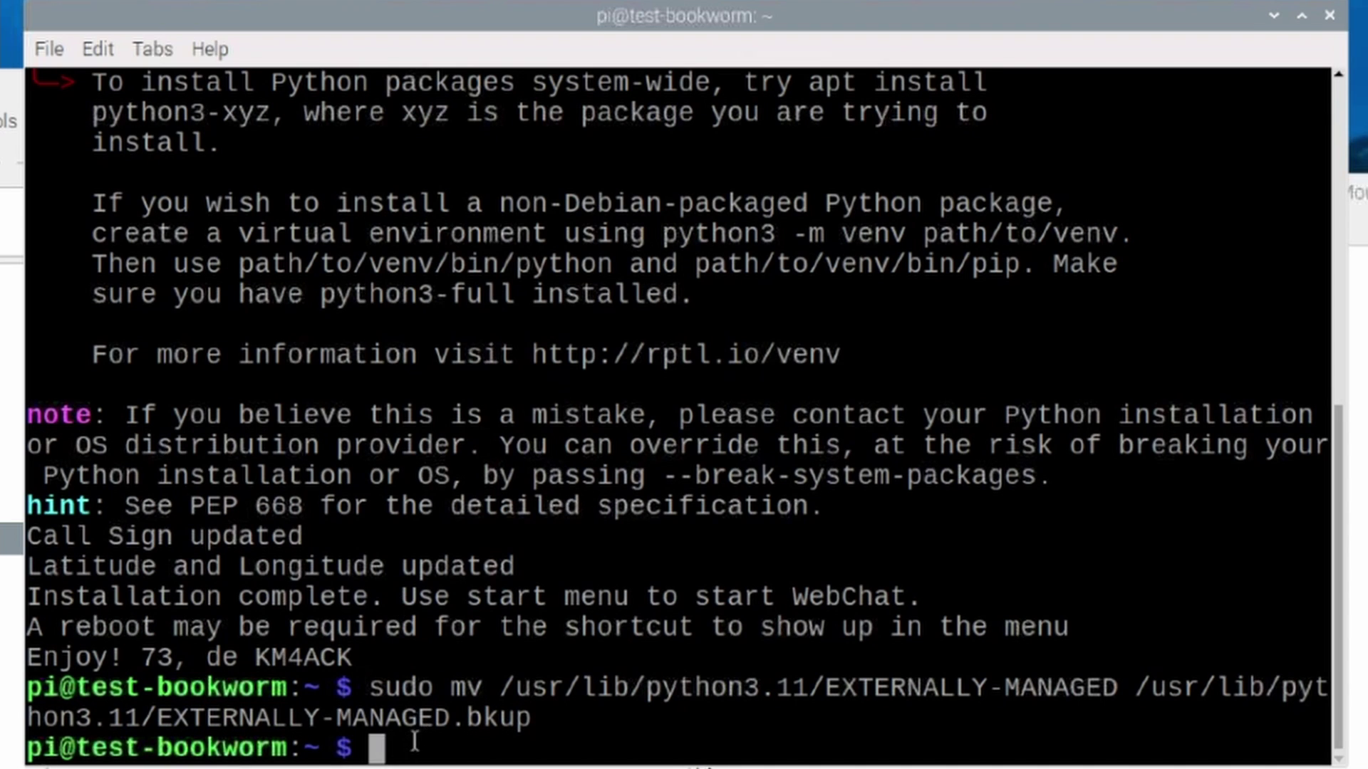
Clear the screen, change into bin/webchat and list its files.
{"action": "type", "text": "clear"}
{"action": "key", "text": "Return"}
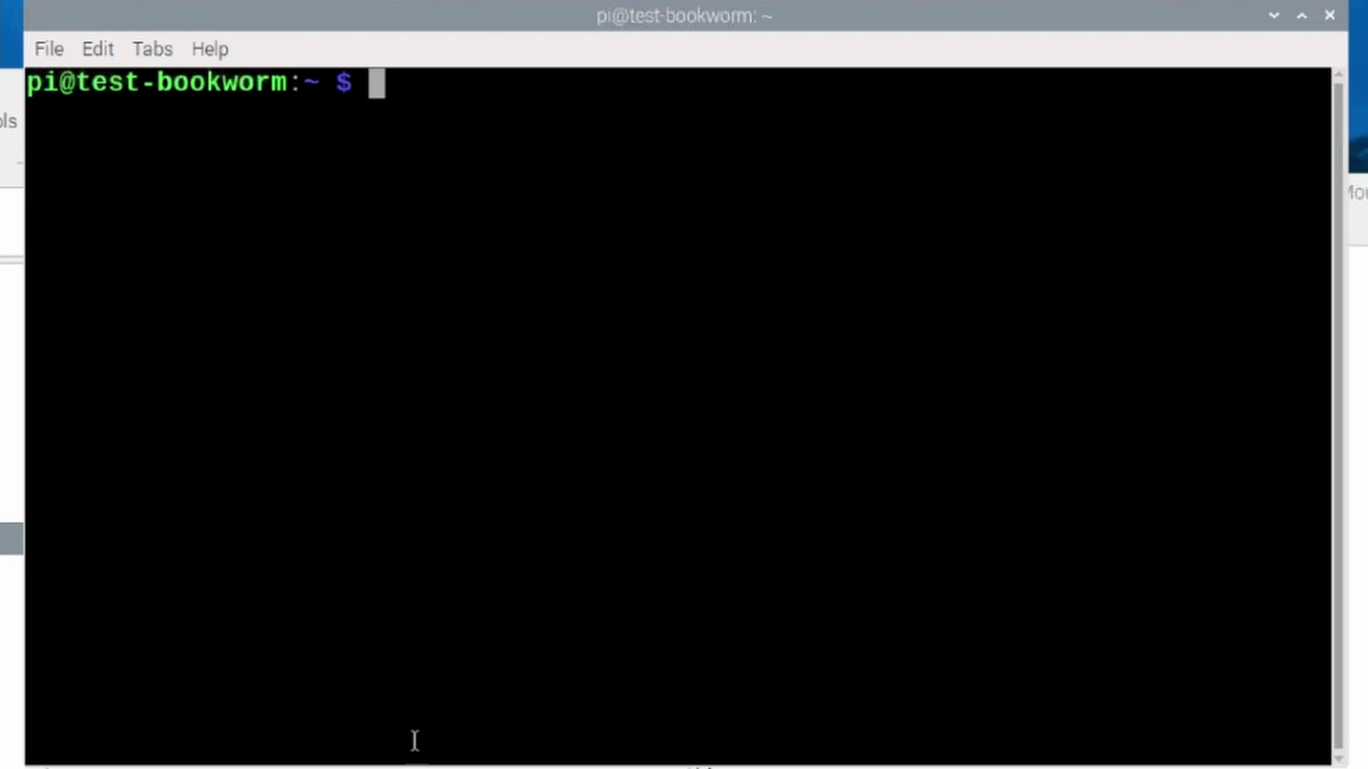
{"action": "type", "text": "cd bi"}
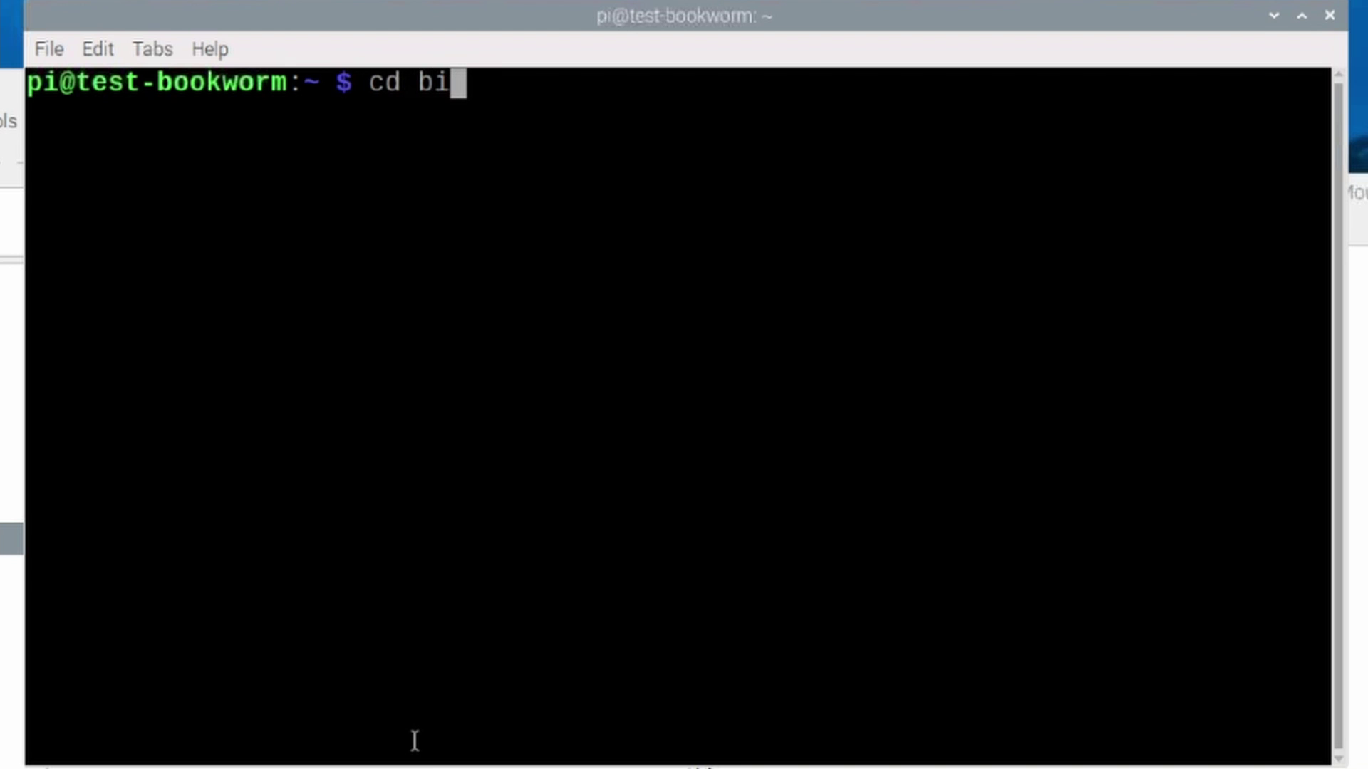
{"action": "type", "text": "n/"}
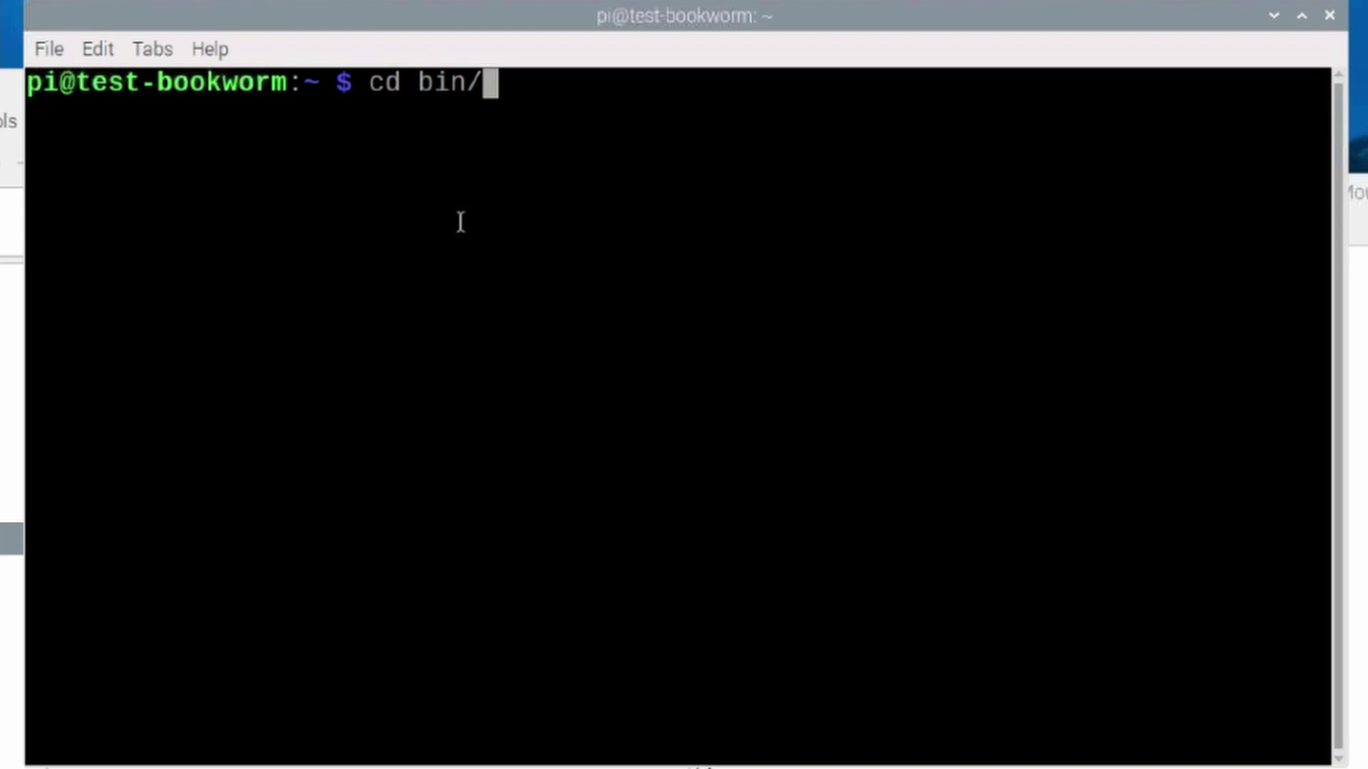
{"action": "type", "text": "web"}
{"action": "key", "text": "Tab"}
{"action": "key", "text": "Return"}
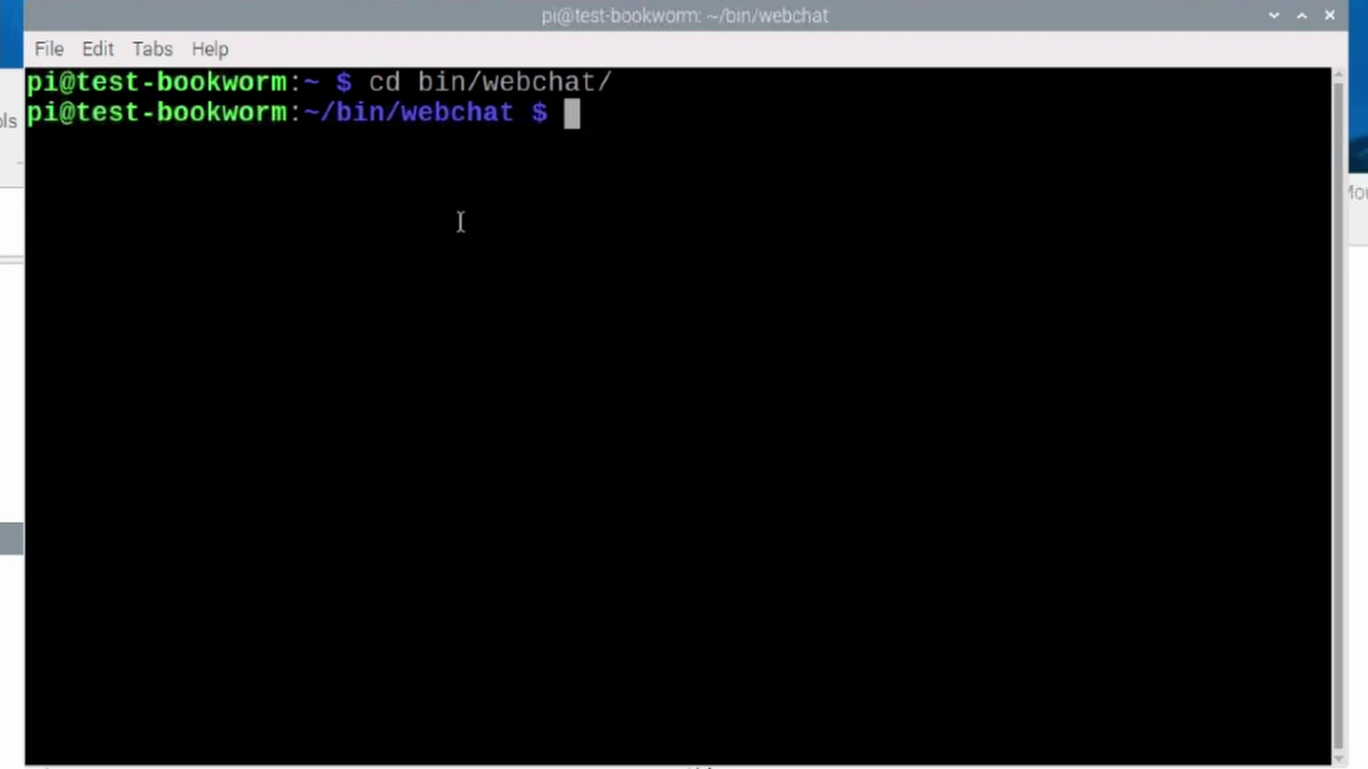
{"action": "type", "text": "ls"}
{"action": "key", "text": "Return"}
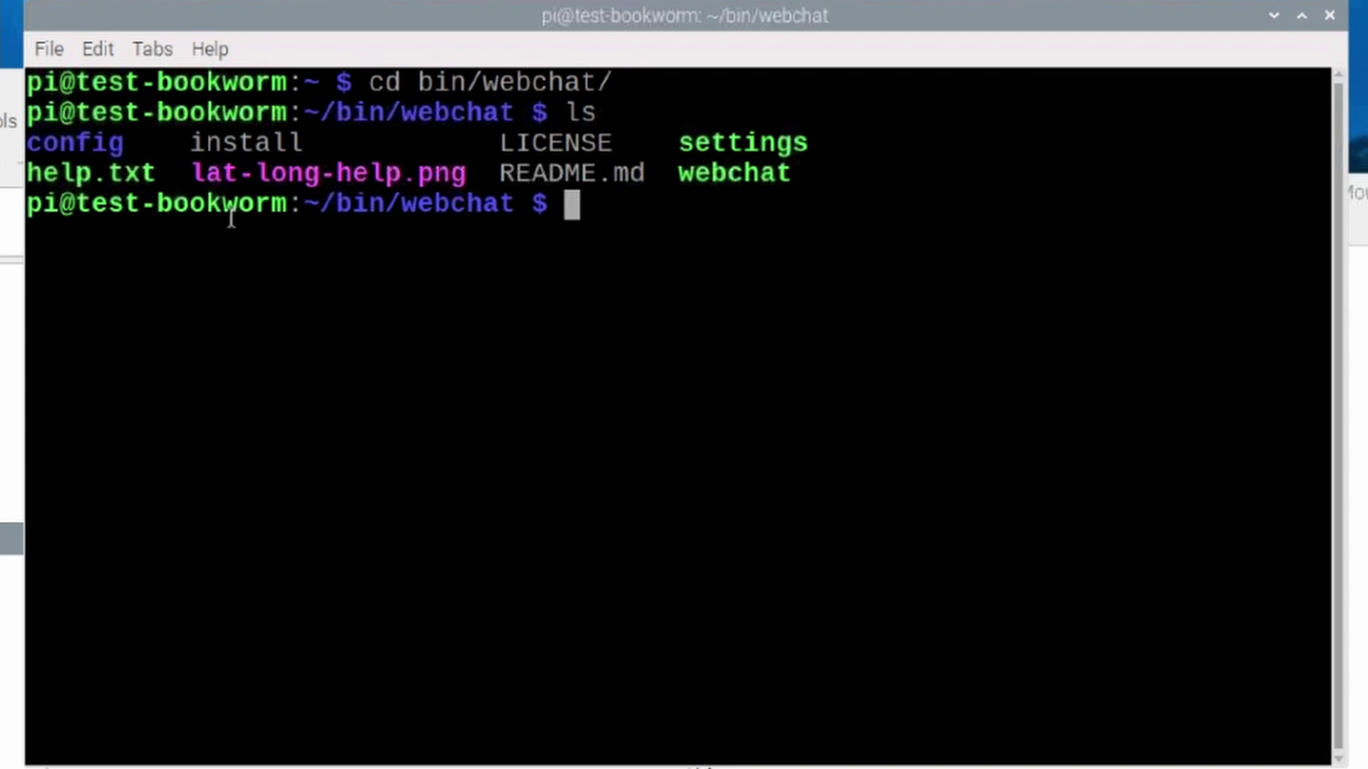
{"action": "left_click_drag", "start_coordinate": [190, 143], "coordinate": [311, 143]}
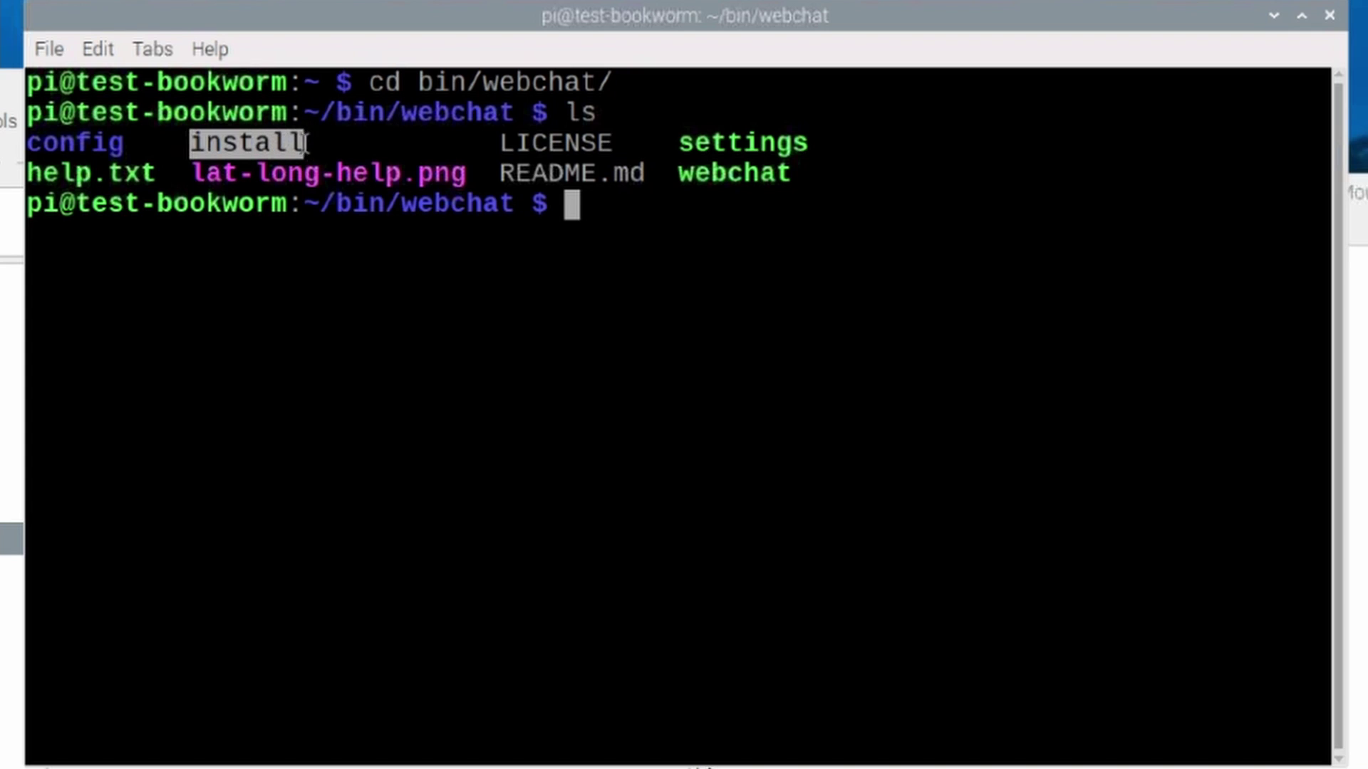
{"action": "left_click", "coordinate": [593, 208]}
{"action": "type", "text": "bash install"}
{"action": "key", "text": "Return"}
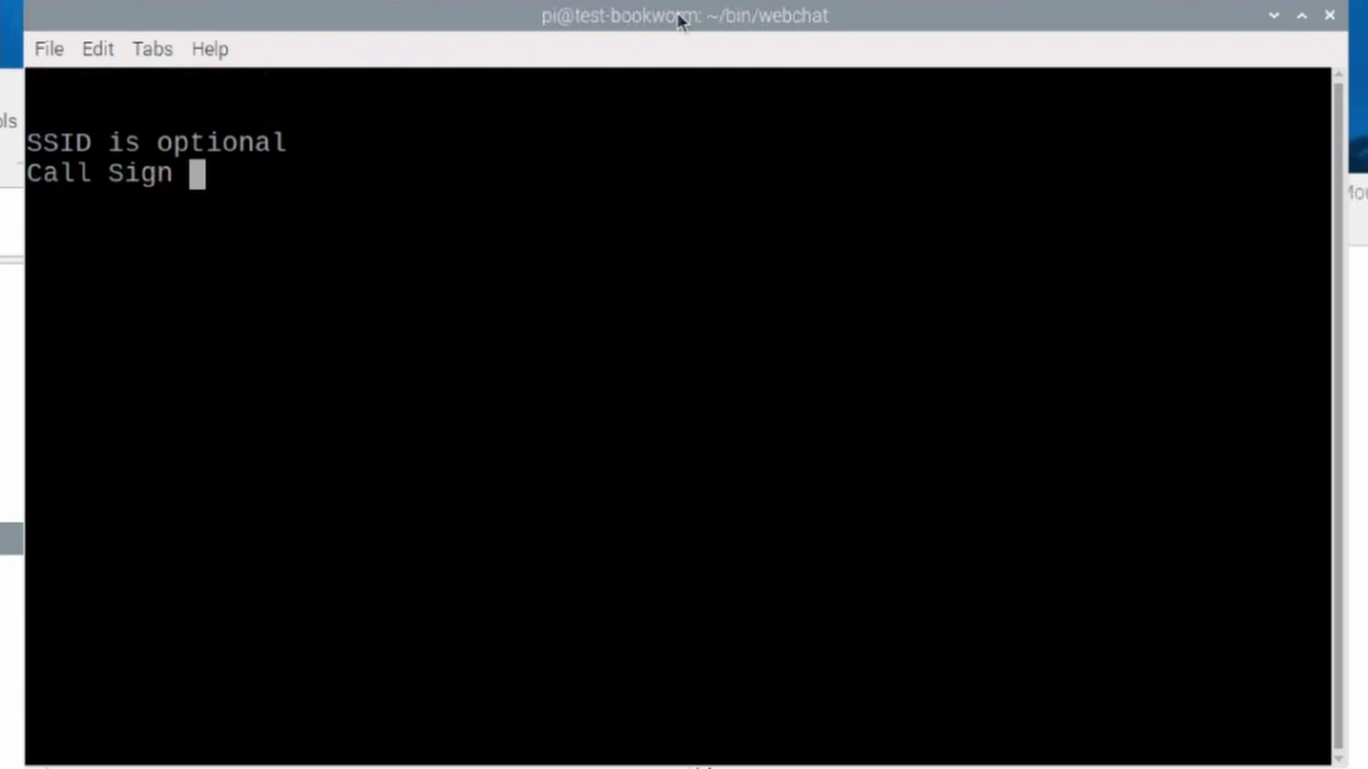
{"action": "type", "text": "Km4A"}
{"action": "key", "text": "BackSpace"}
{"action": "key", "text": "BackSpace"}
{"action": "key", "text": "BackSpace"}
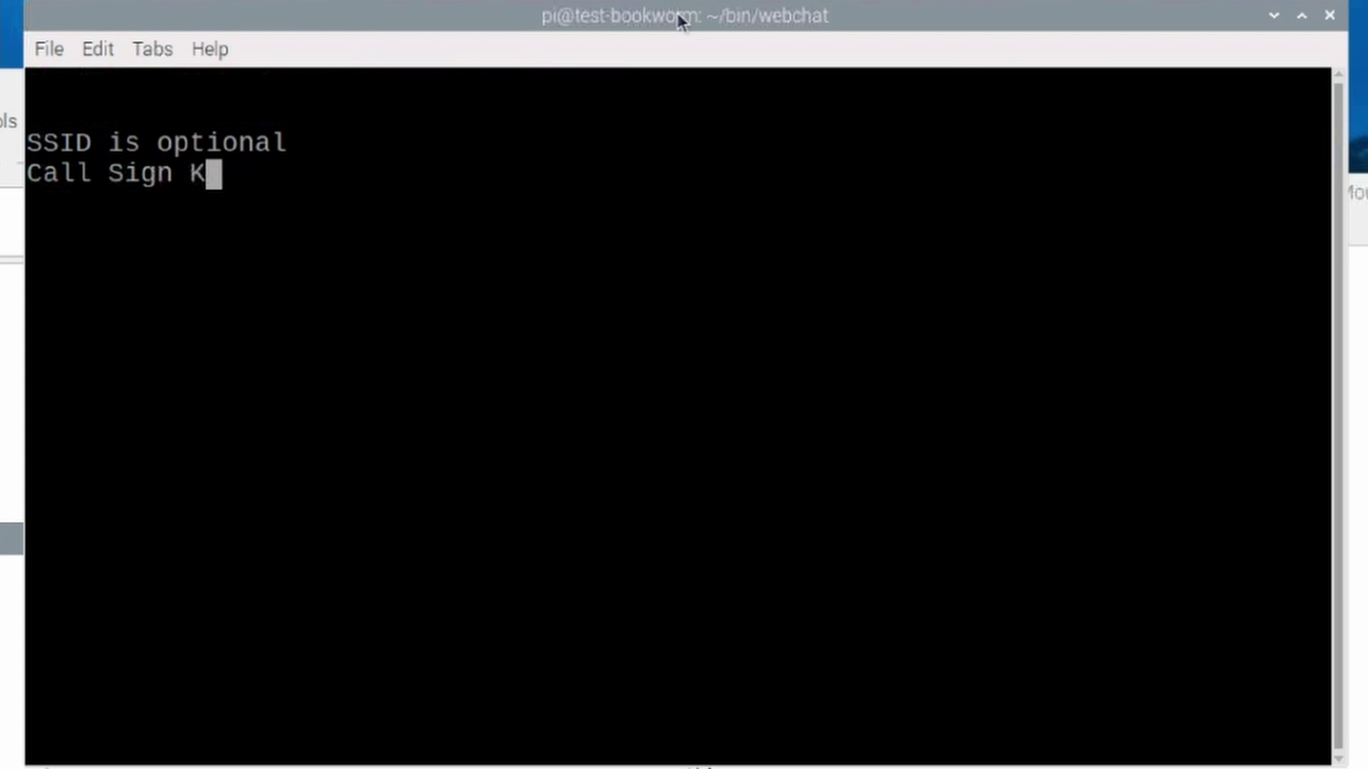
{"action": "type", "text": "M4ACK-"}
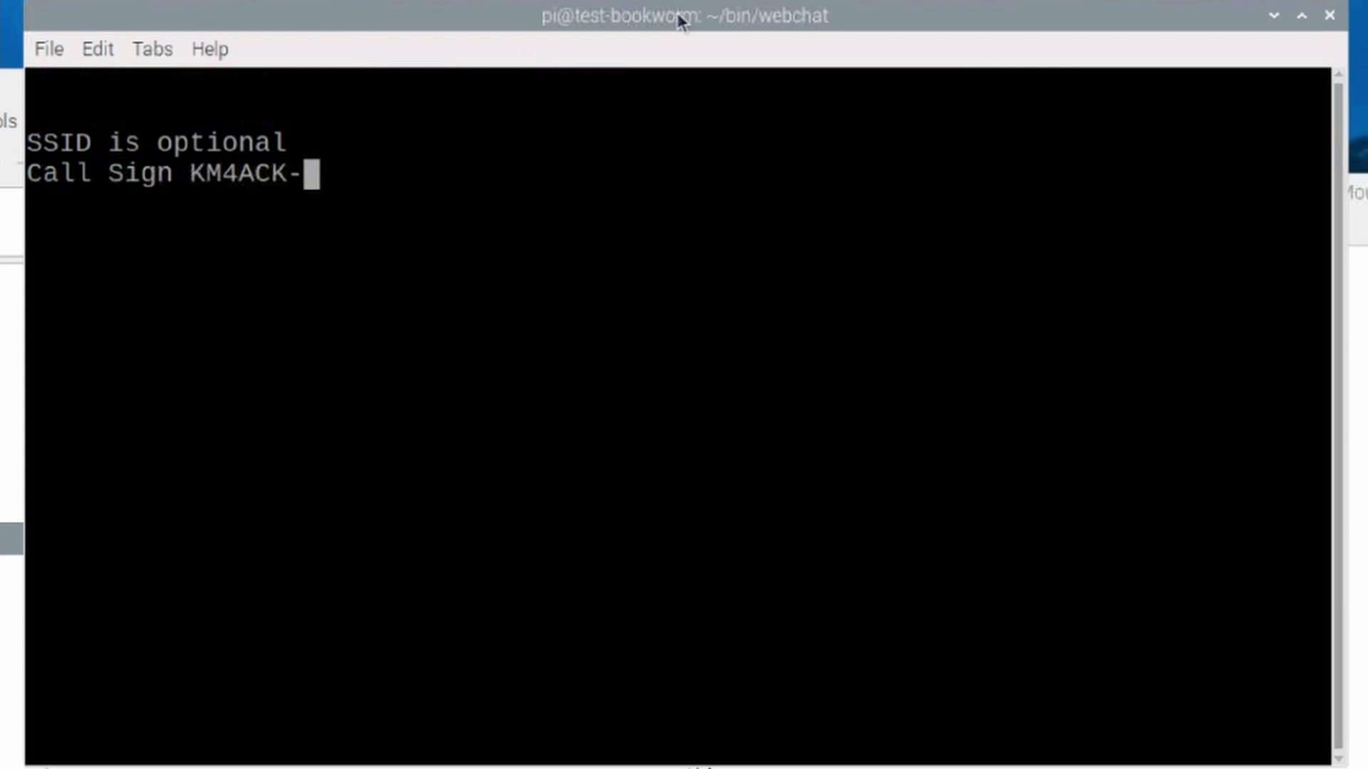
{"action": "type", "text": "14"}
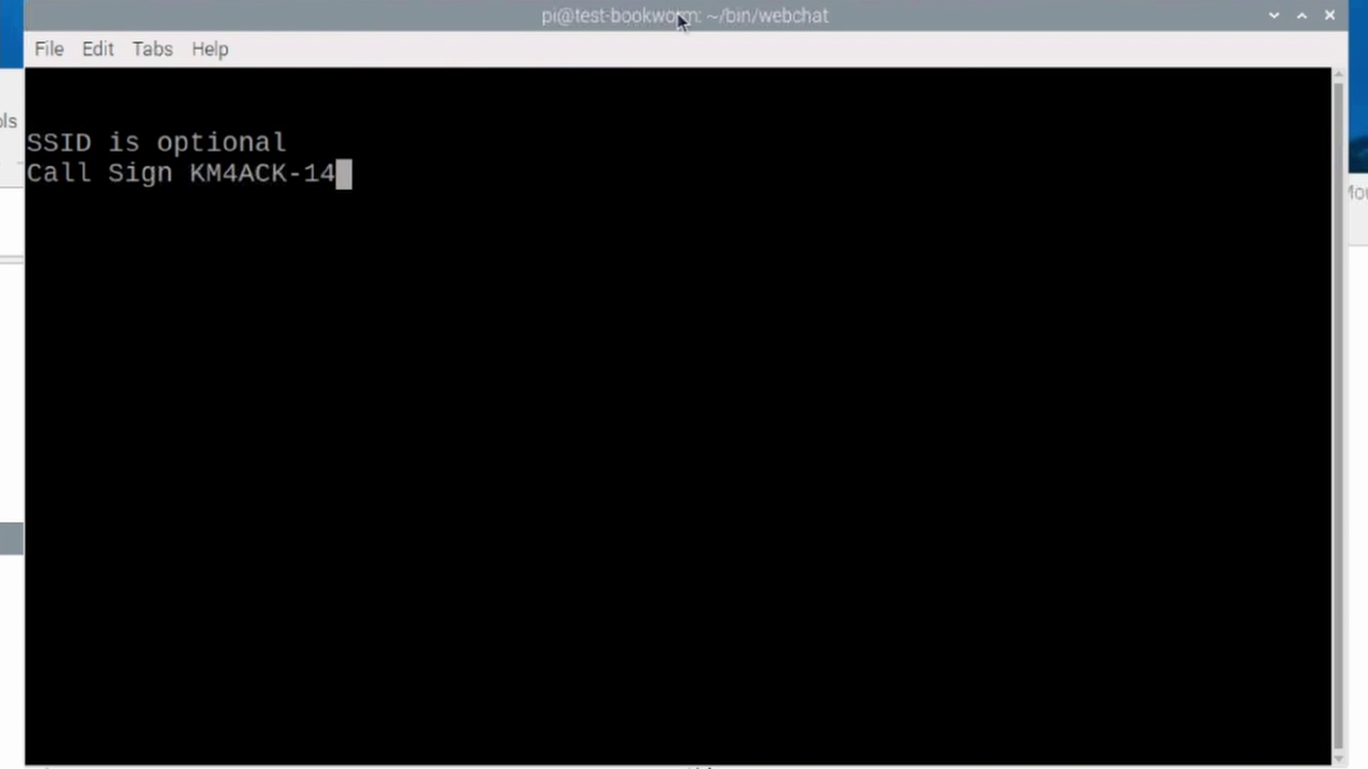
{"action": "key", "text": "Return"}
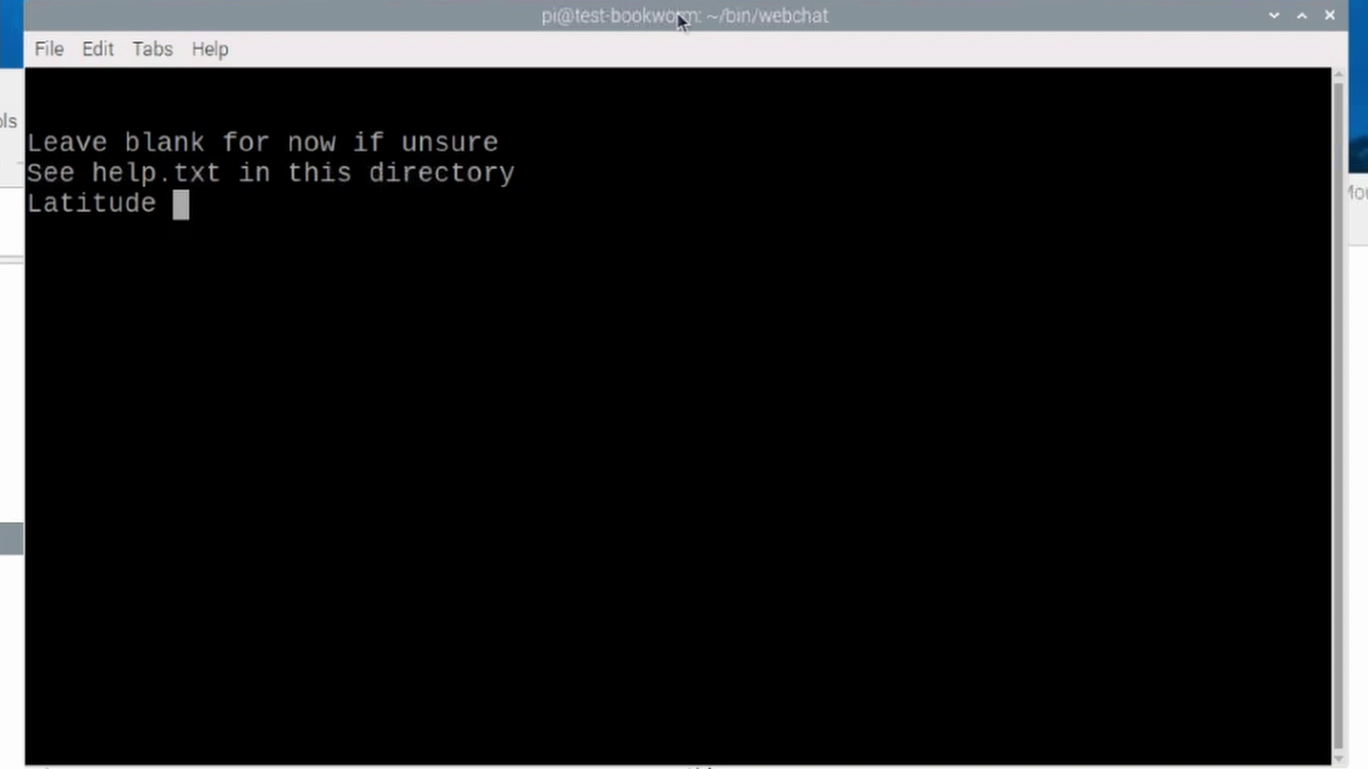
{"action": "type", "text": "35.9308"}
{"action": "key", "text": "Return"}
{"action": "type", "text": "-86.3647"}
{"action": "key", "text": "Return"}
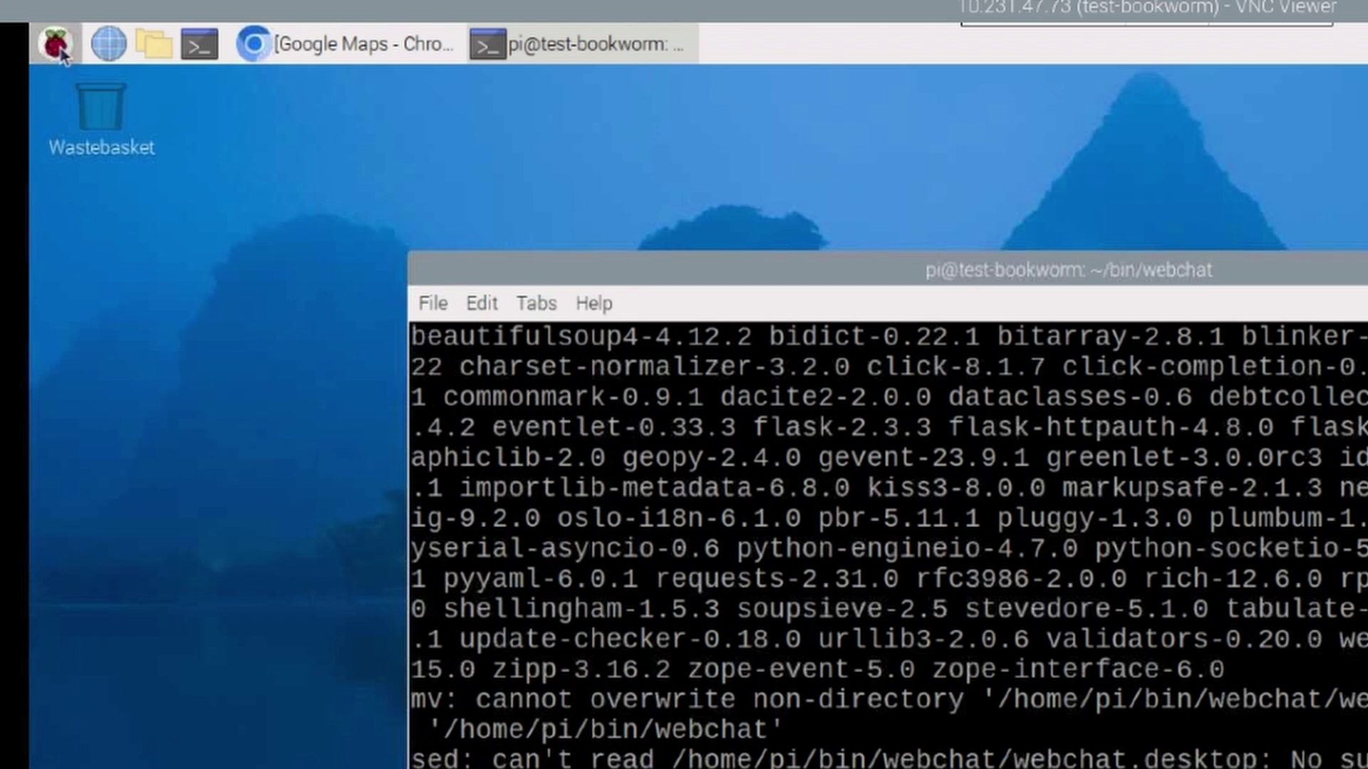
Launch WebChat from the applications menu, enter the sudo password, and choose Exit (5) at the transport menu.
{"action": "left_click", "coordinate": [57, 44]}
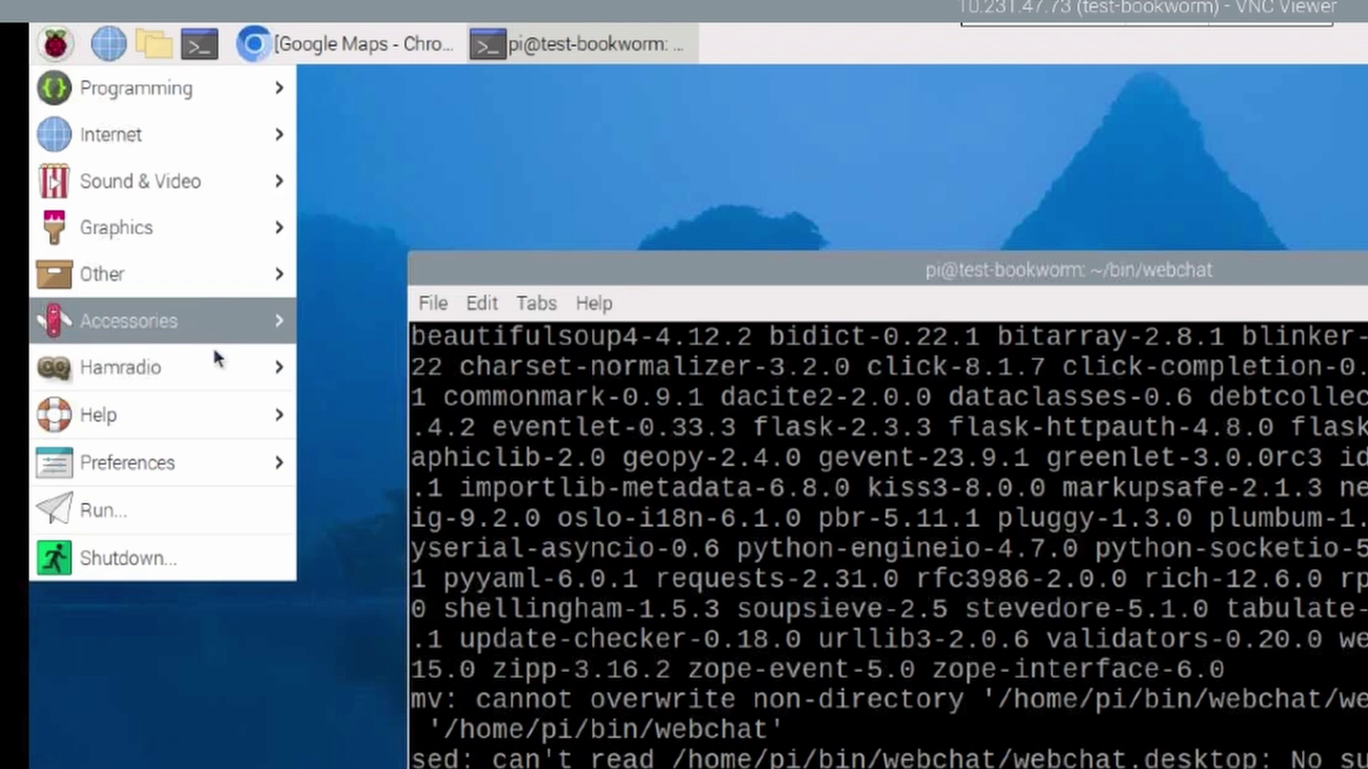
{"action": "mouse_move", "coordinate": [228, 272]}
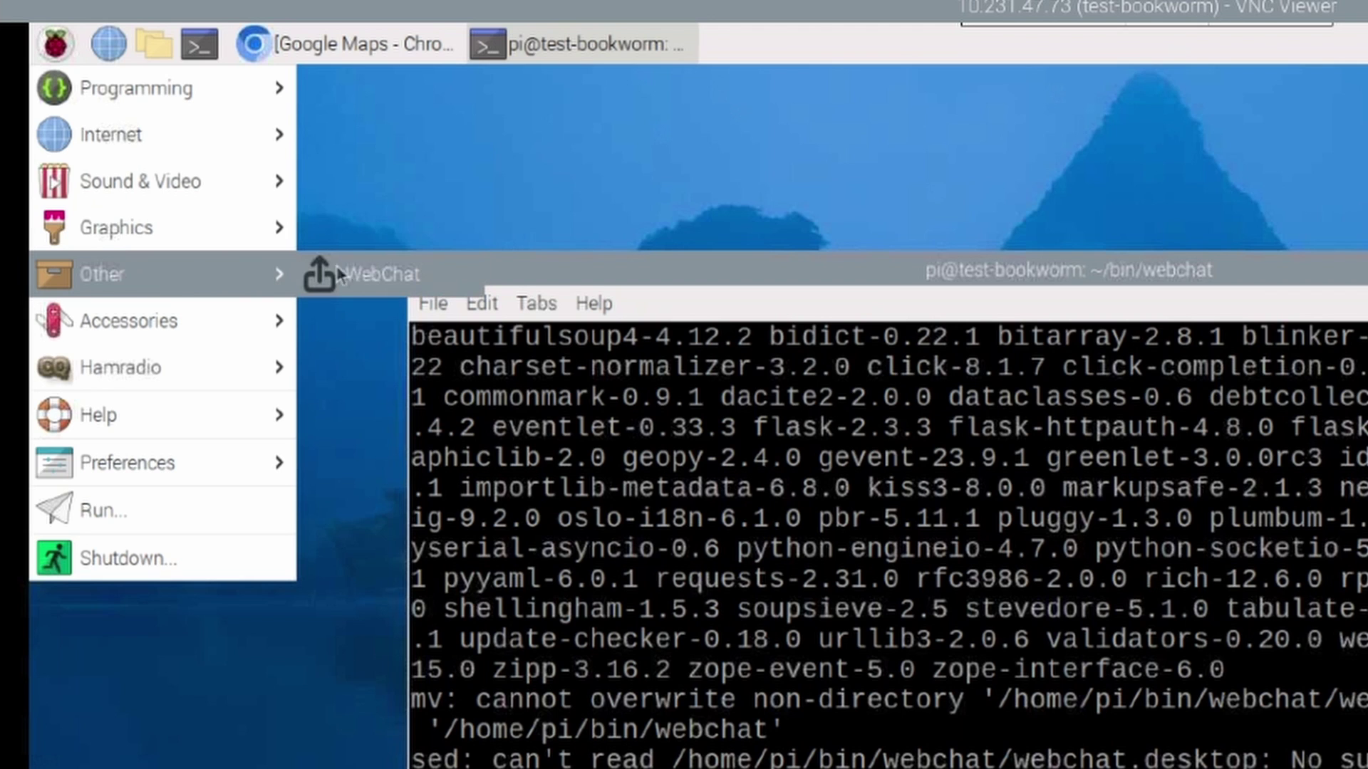
{"action": "left_click", "coordinate": [367, 283]}
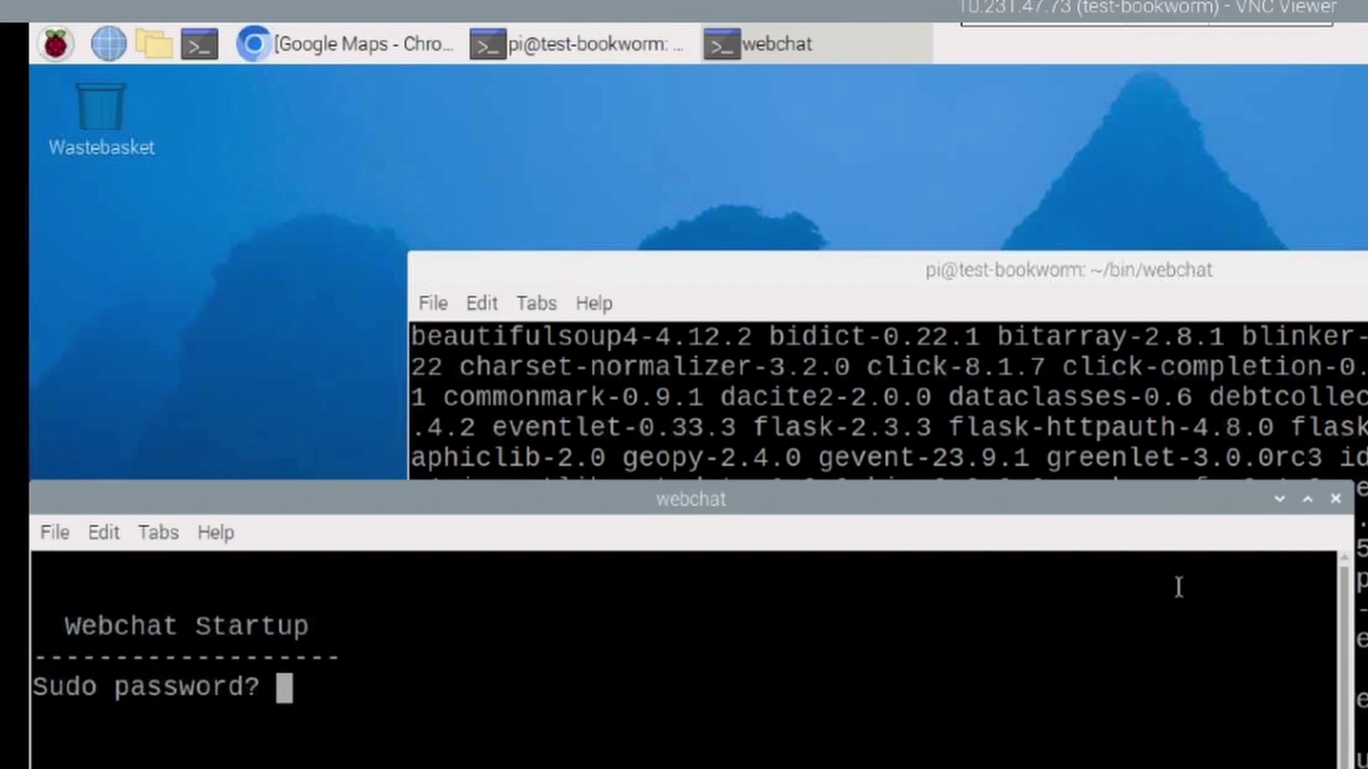
{"action": "left_click_drag", "start_coordinate": [741, 500], "coordinate": [1153, 204]}
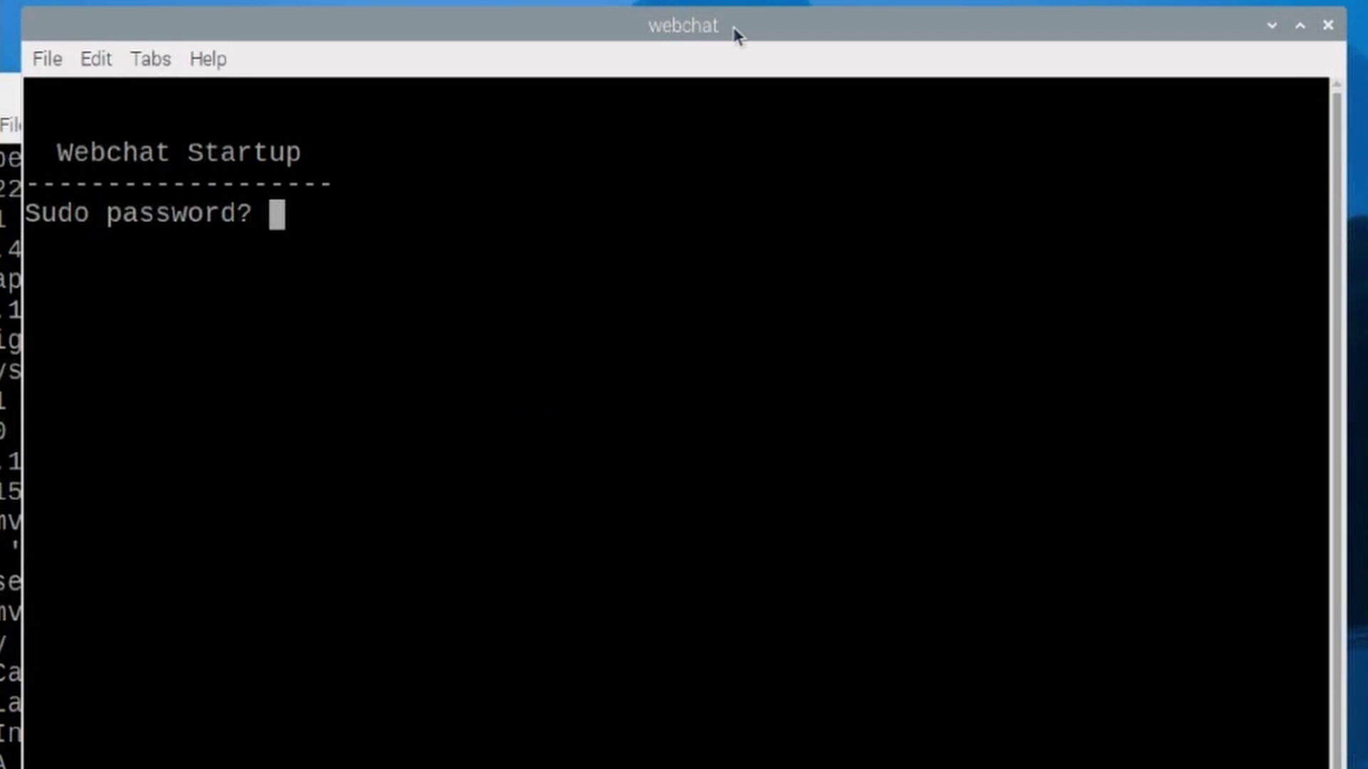
{"action": "key", "text": "Return"}
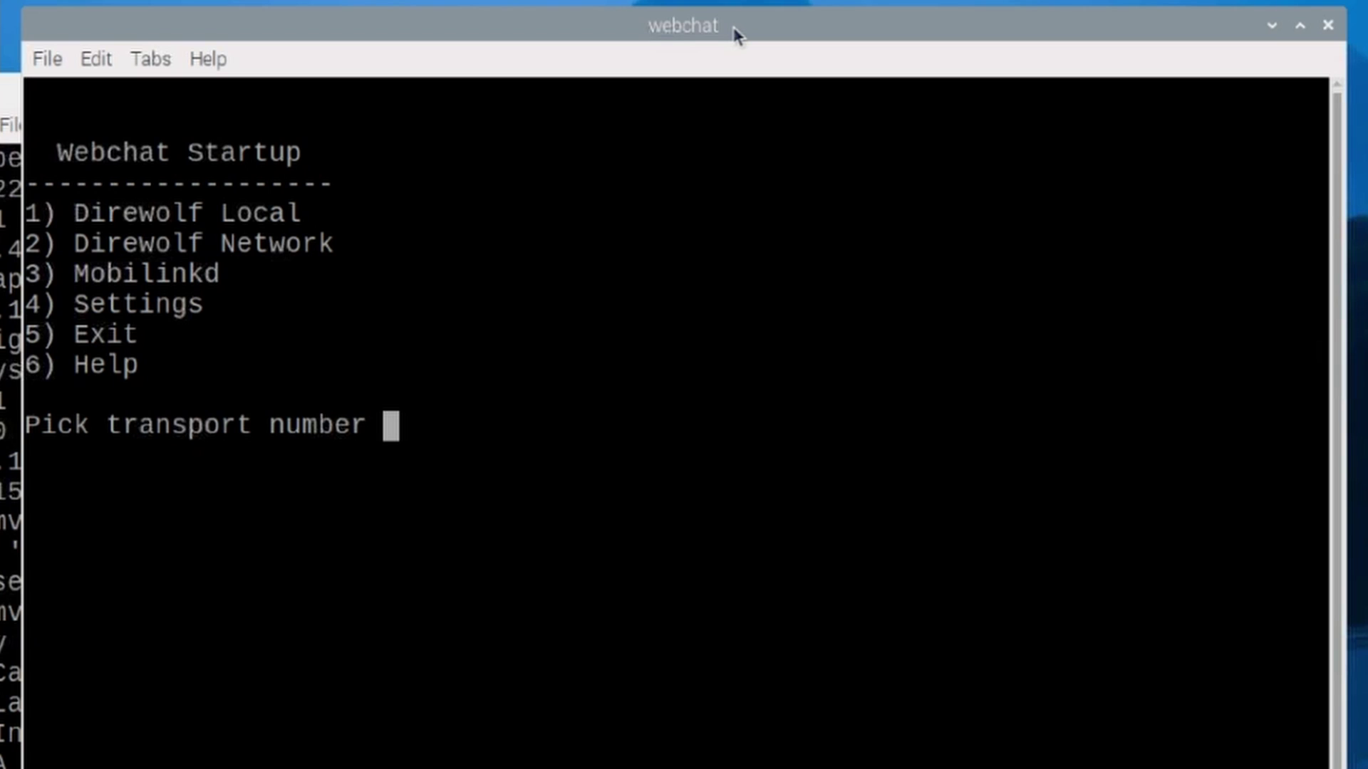
{"action": "type", "text": "5"}
{"action": "key", "text": "Return"}
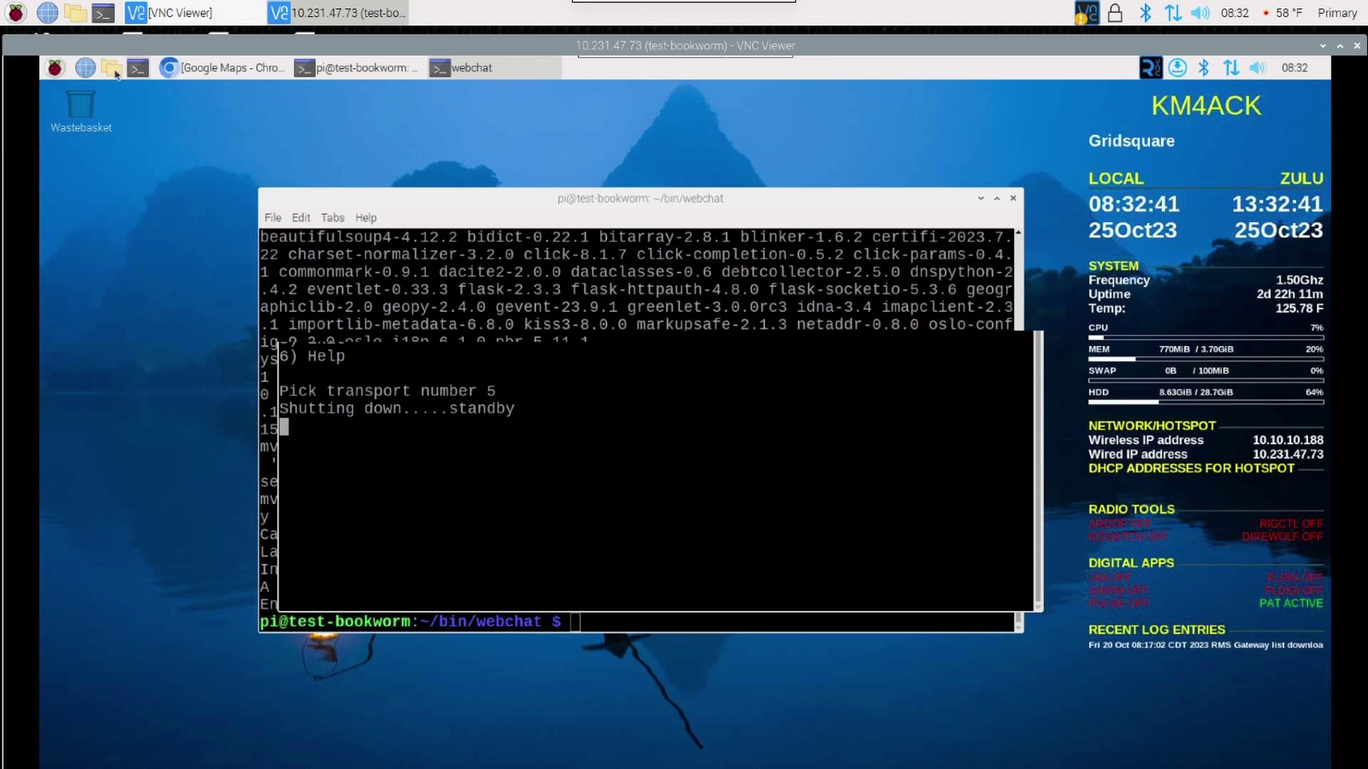
Browse to /home/pi/bin/webchat and open the webchat script in the Text Editor.
{"action": "left_click", "coordinate": [112, 67]}
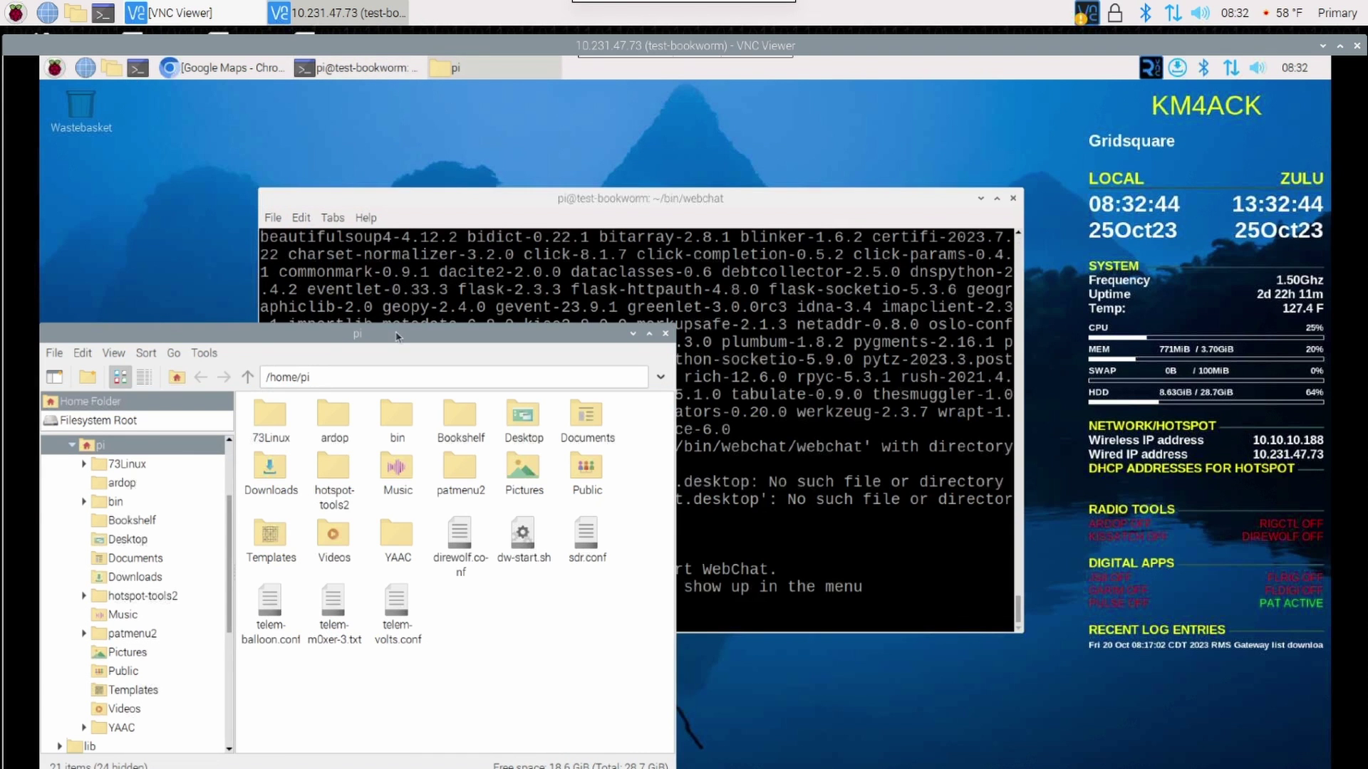
{"action": "left_click_drag", "start_coordinate": [399, 333], "coordinate": [645, 183]}
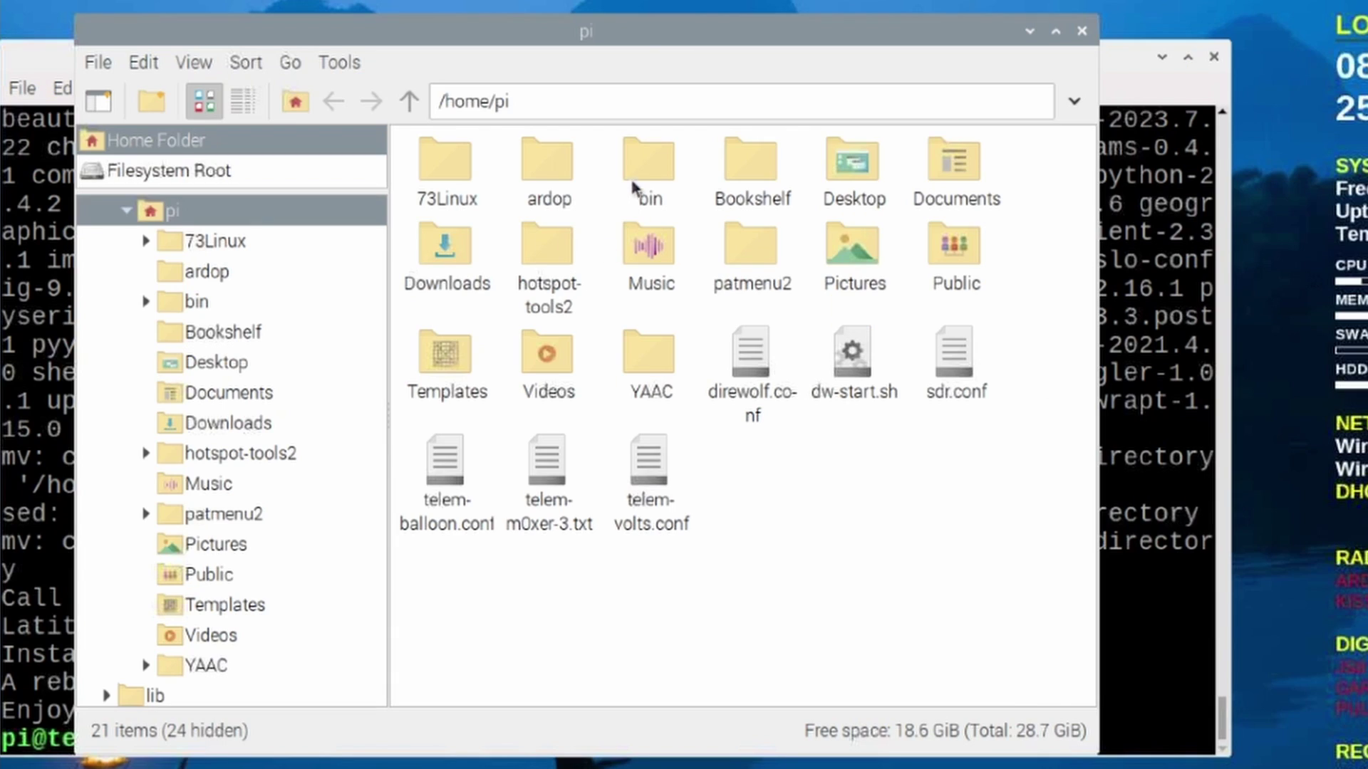
{"action": "double_click", "coordinate": [644, 161]}
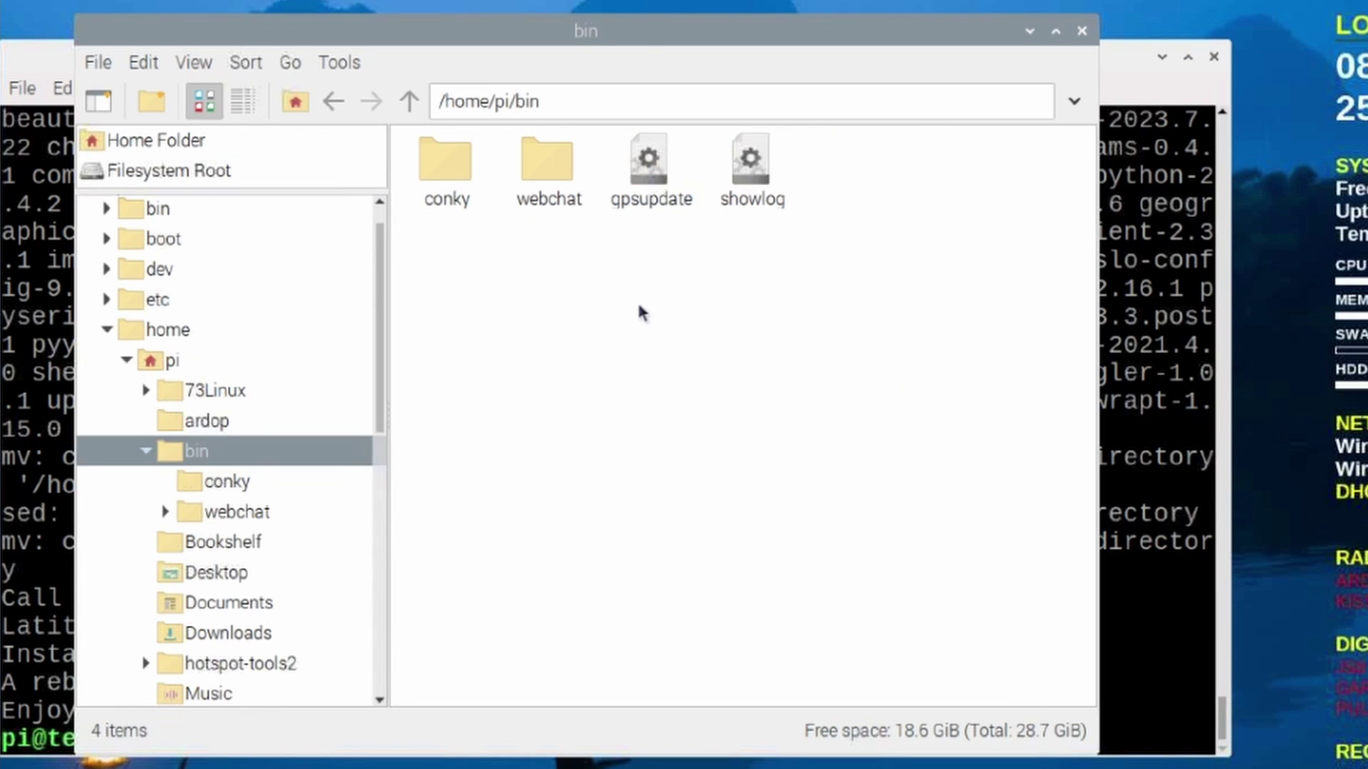
{"action": "double_click", "coordinate": [550, 169]}
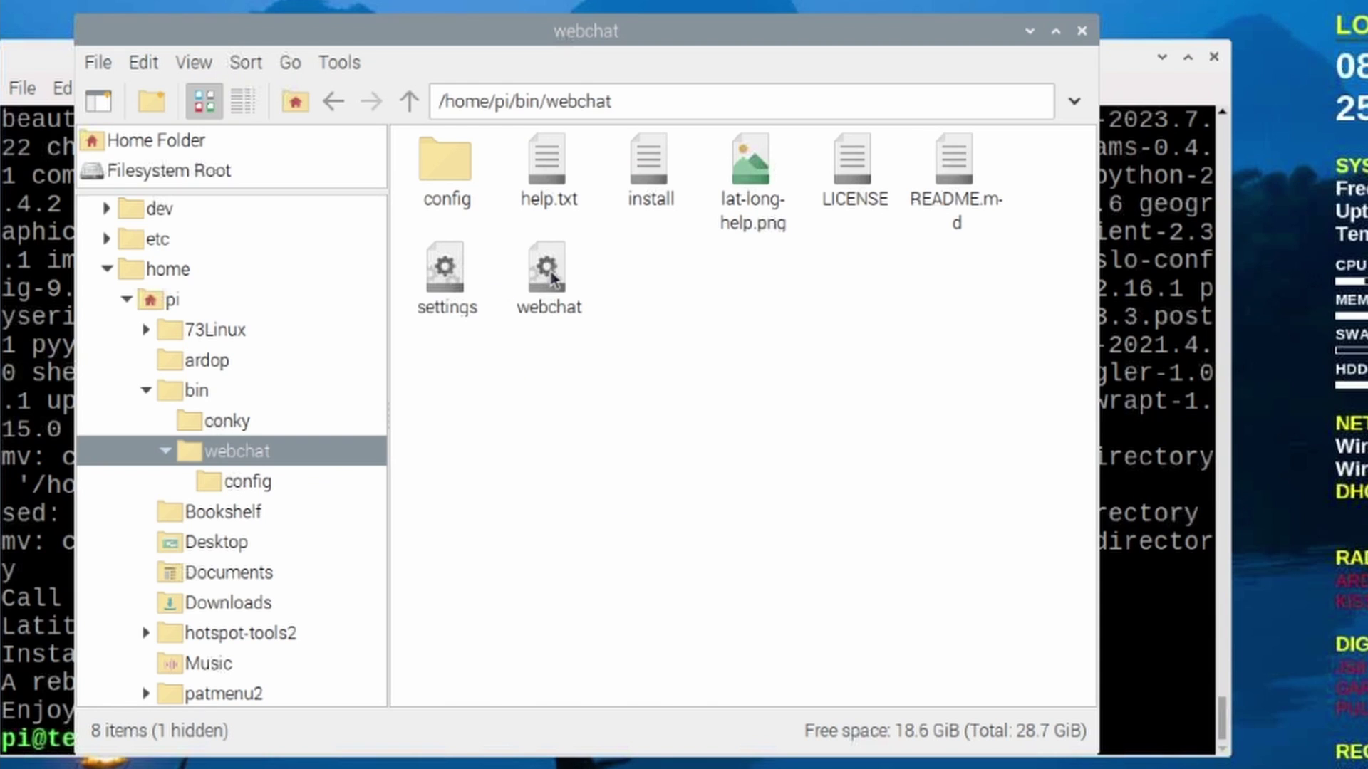
{"action": "right_click", "coordinate": [550, 272]}
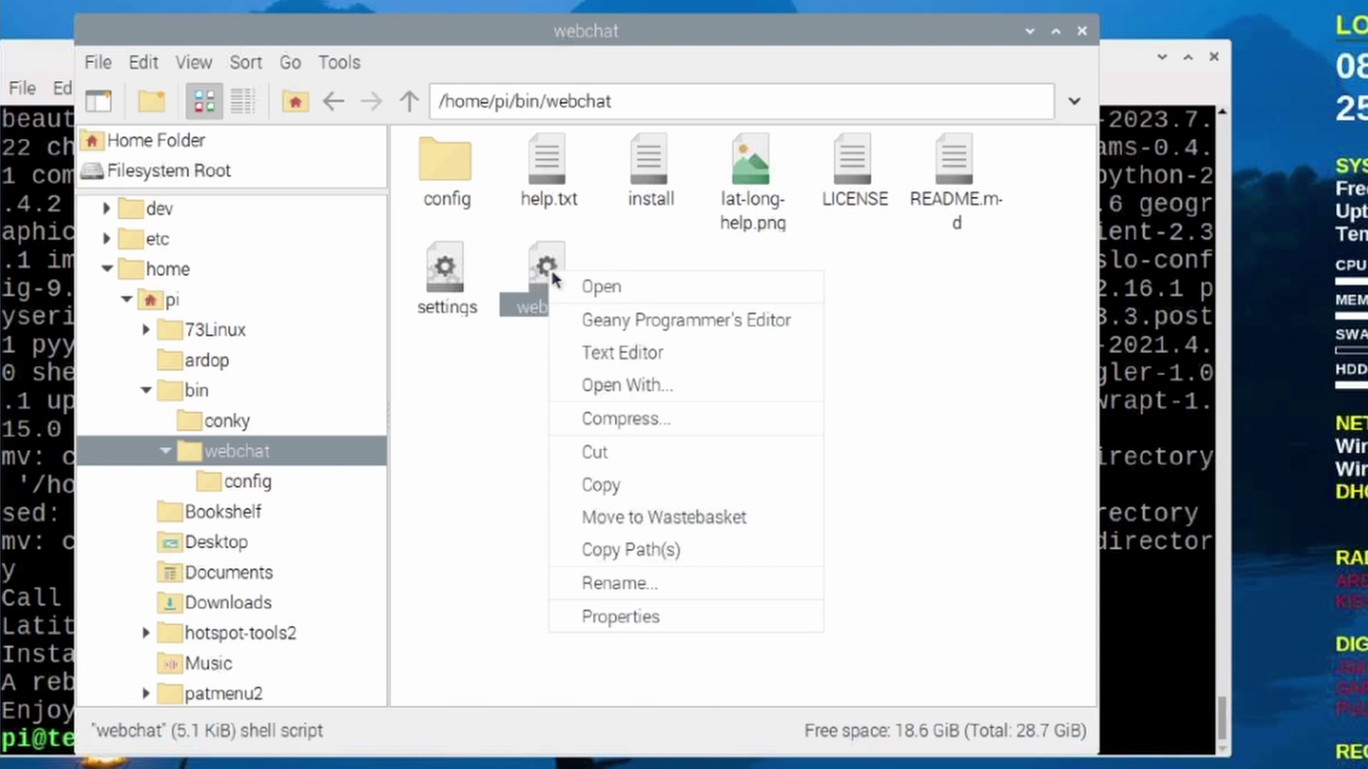
{"action": "left_click", "coordinate": [634, 353]}
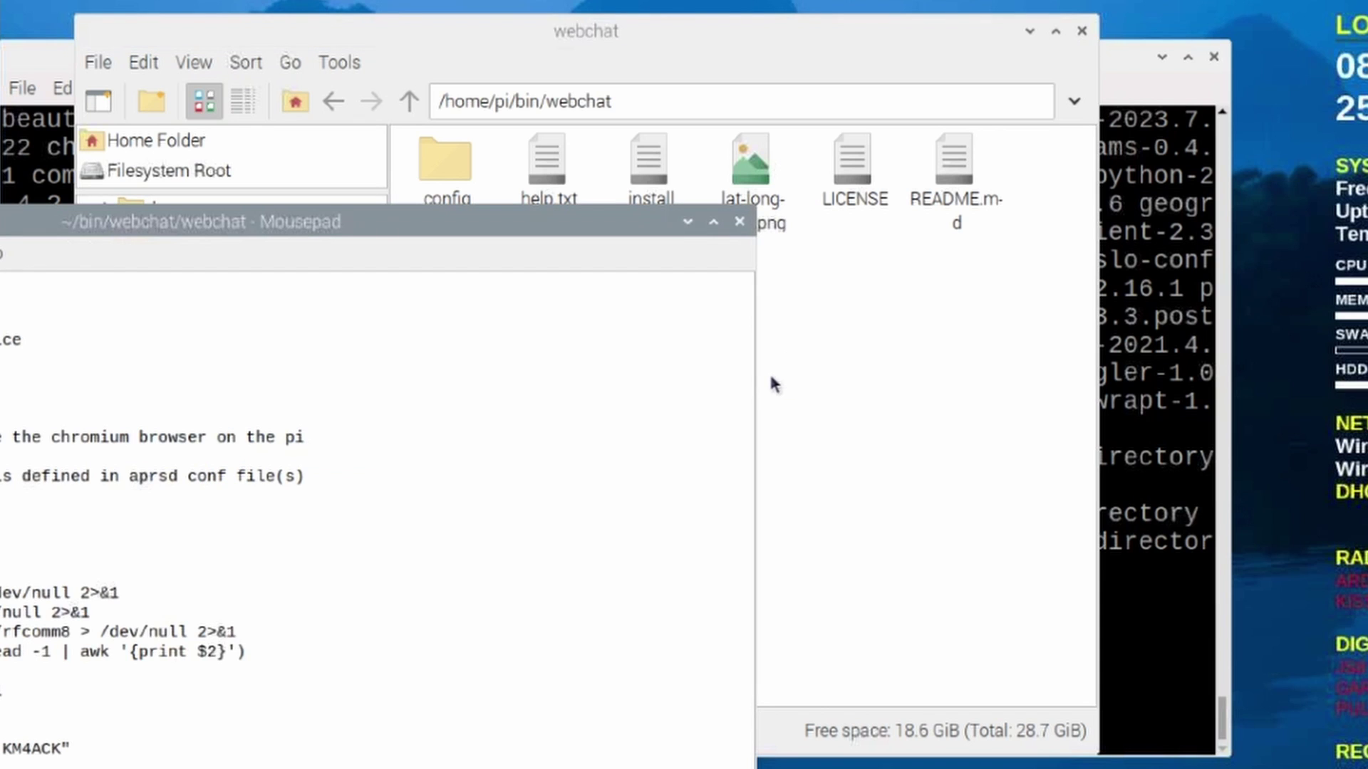
Remove the leading # from the browser=/usr/bin/chromium-browser line in the webchat script.
{"action": "left_click_drag", "start_coordinate": [250, 221], "coordinate": [712, 0]}
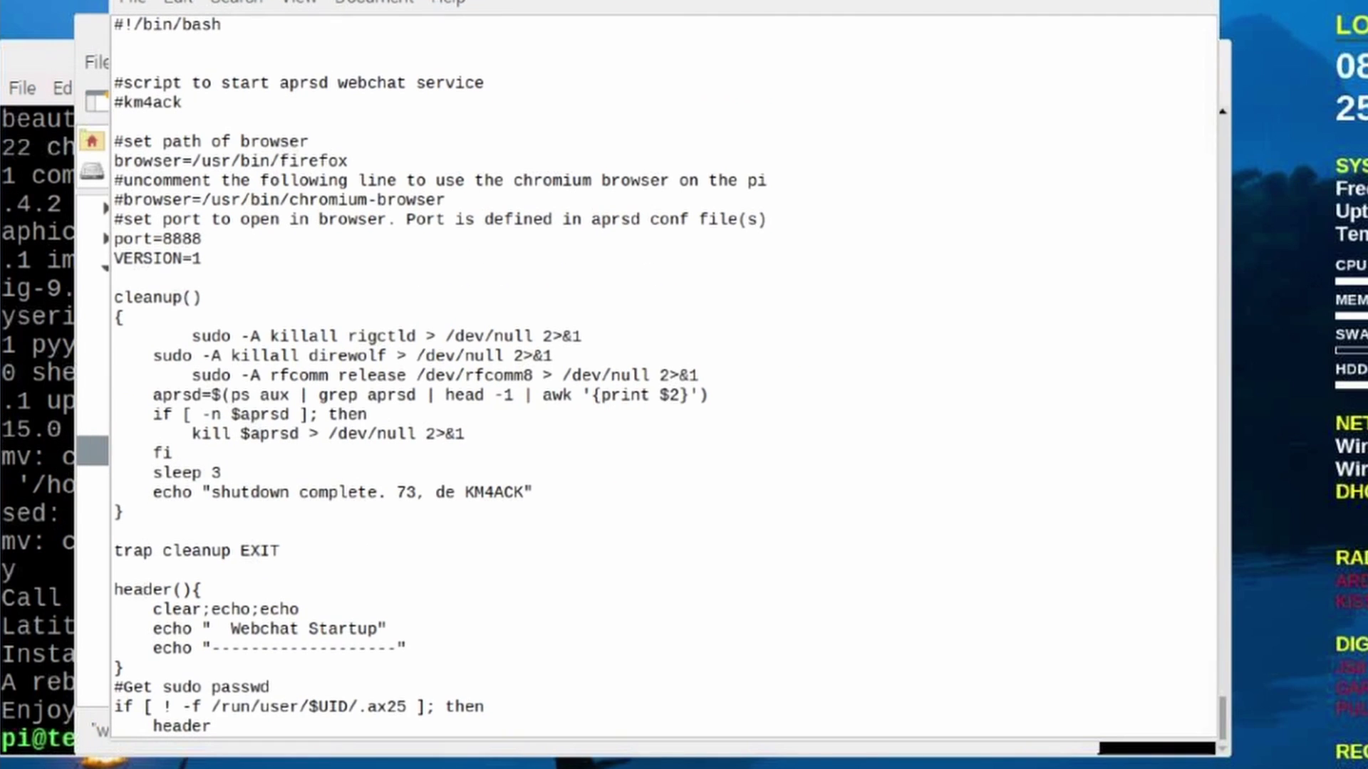
{"action": "left_click", "coordinate": [305, 2]}
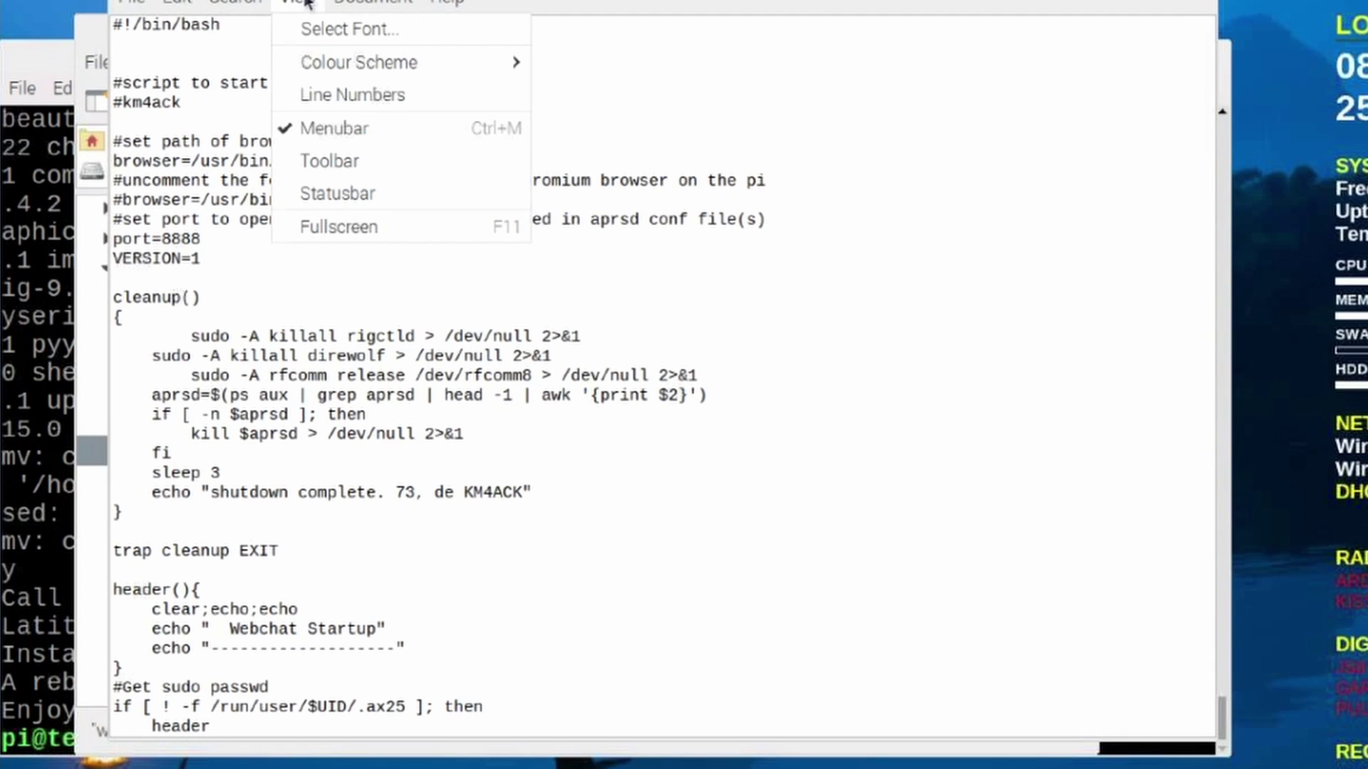
{"action": "left_click", "coordinate": [407, 178]}
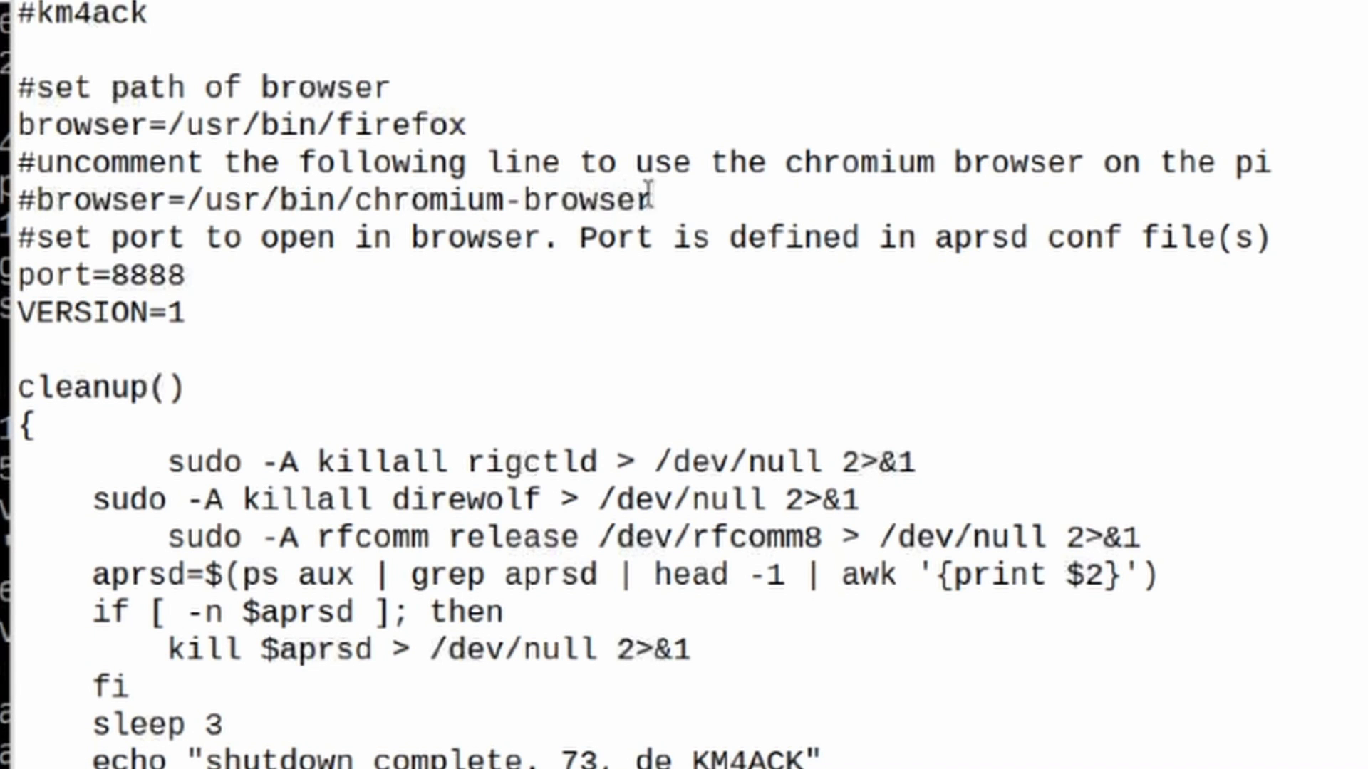
{"action": "left_click_drag", "start_coordinate": [647, 200], "coordinate": [17, 200]}
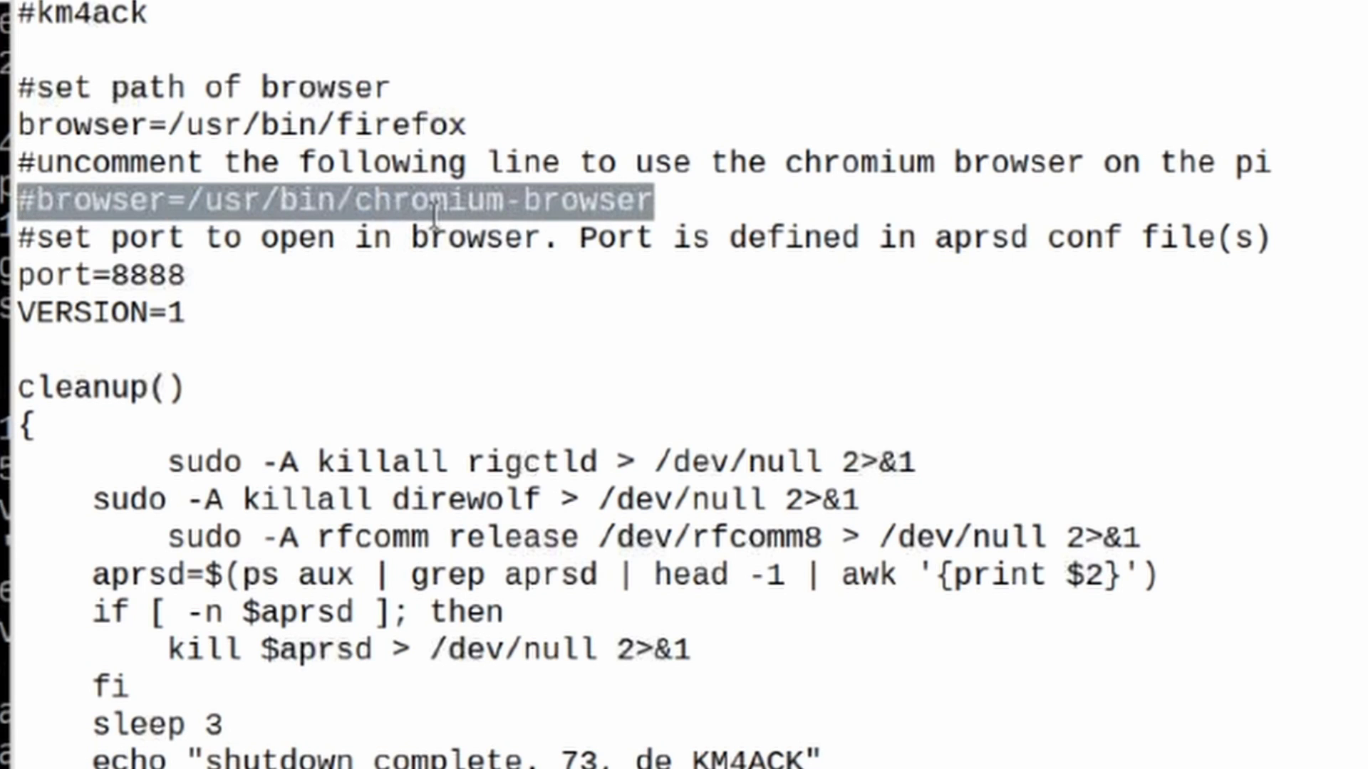
{"action": "left_click", "coordinate": [36, 199]}
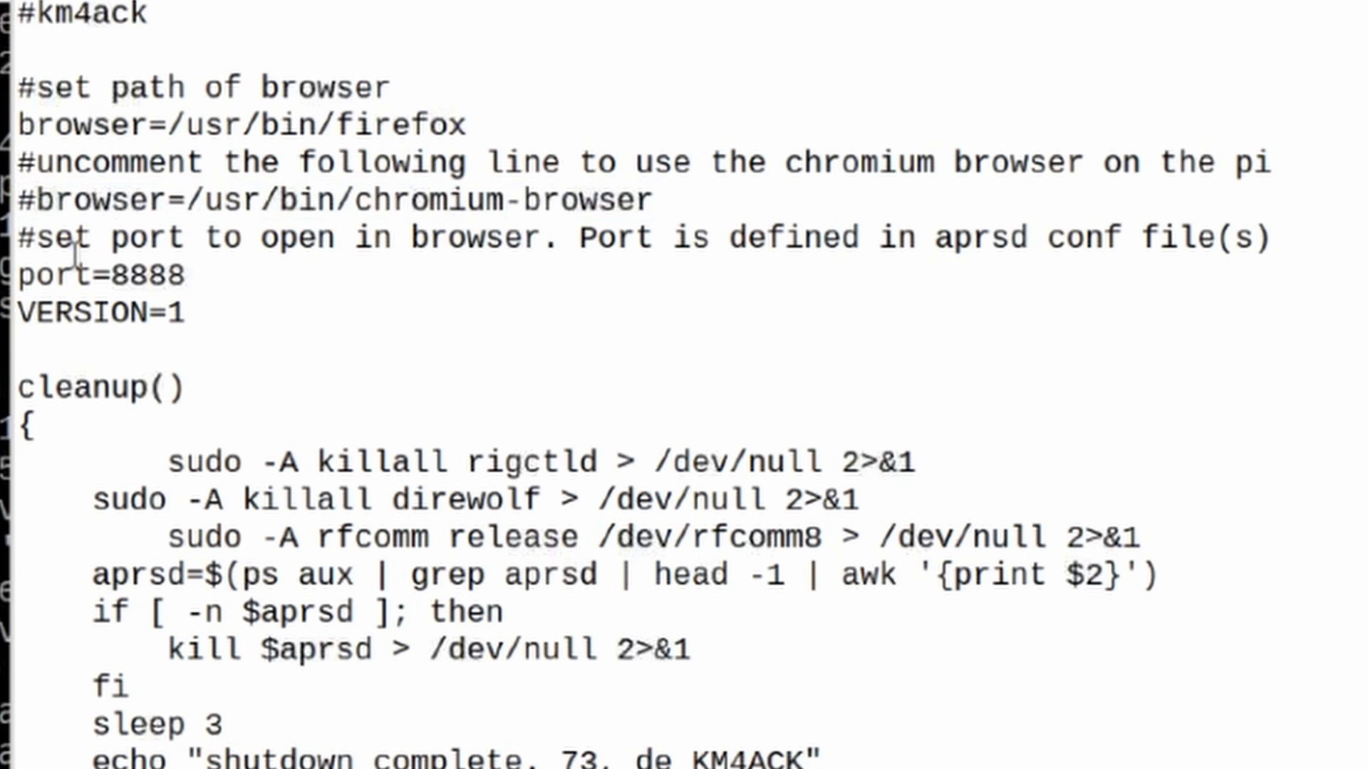
{"action": "key", "text": "BackSpace"}
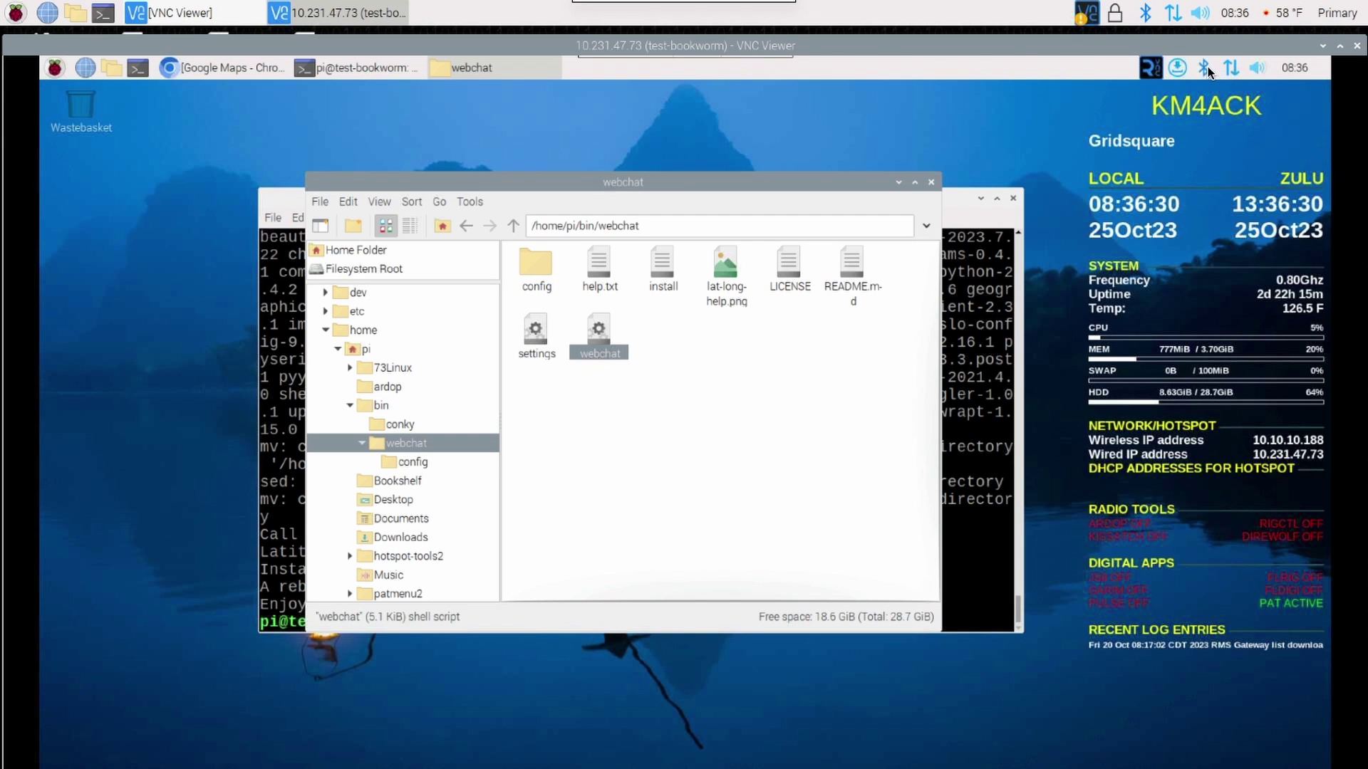
Pair the TNC3 Mobilinkd via Add Device and dismiss the pairing success message.
{"action": "left_click", "coordinate": [1206, 68]}
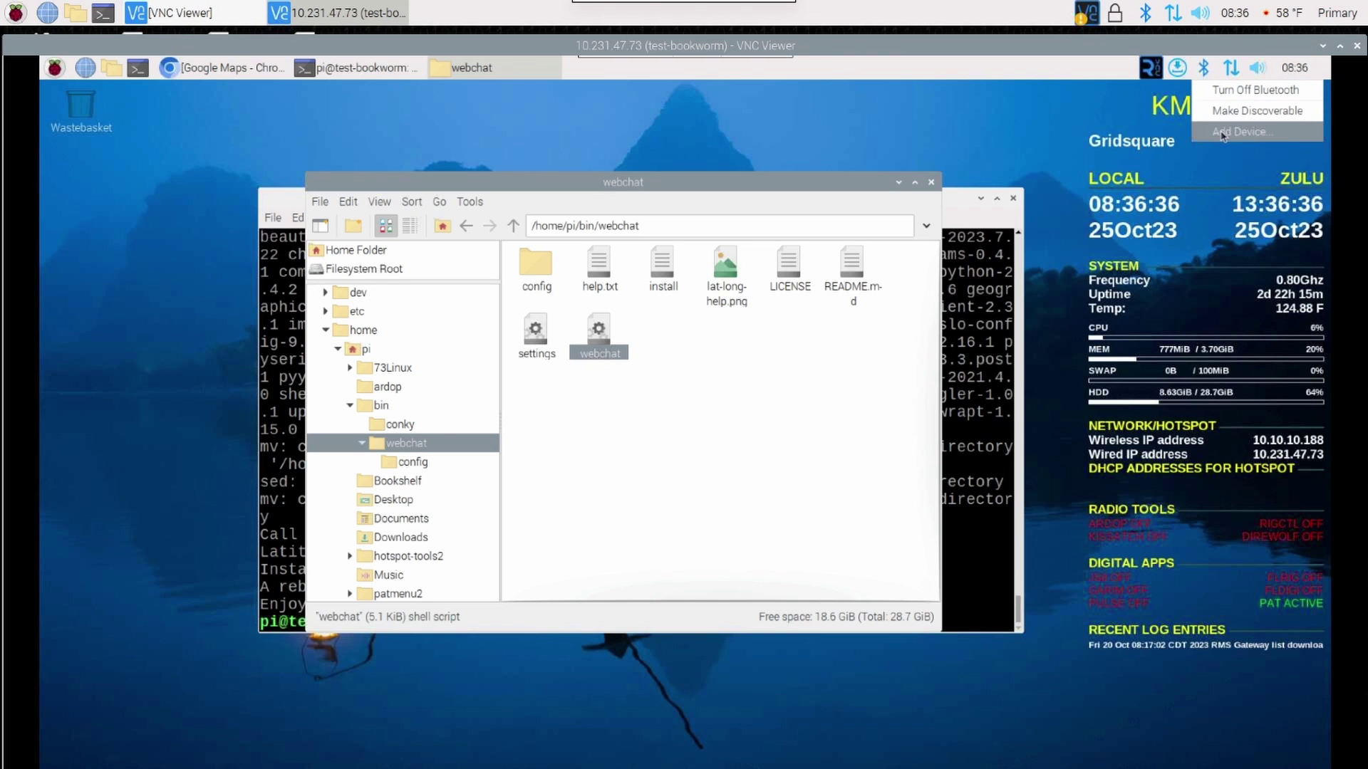
{"action": "left_click", "coordinate": [1221, 134]}
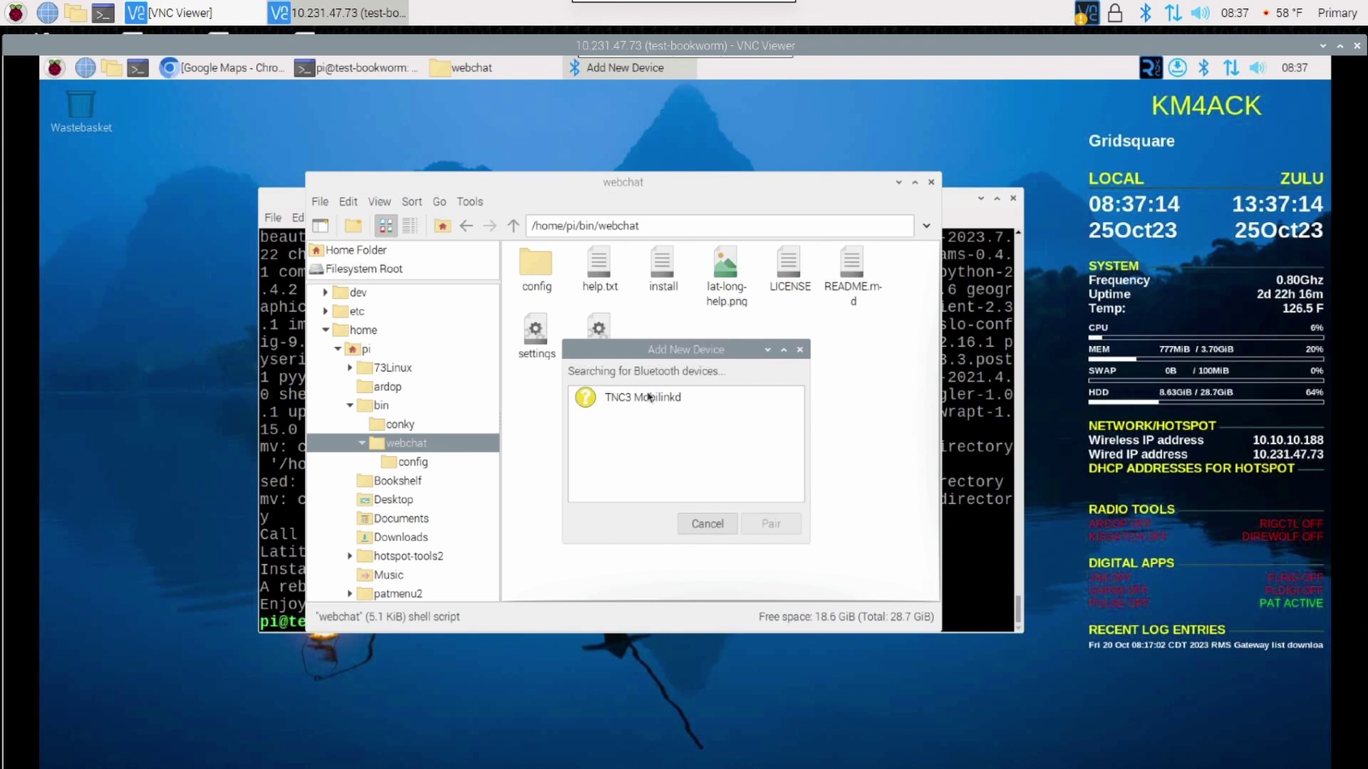
{"action": "left_click", "coordinate": [649, 399]}
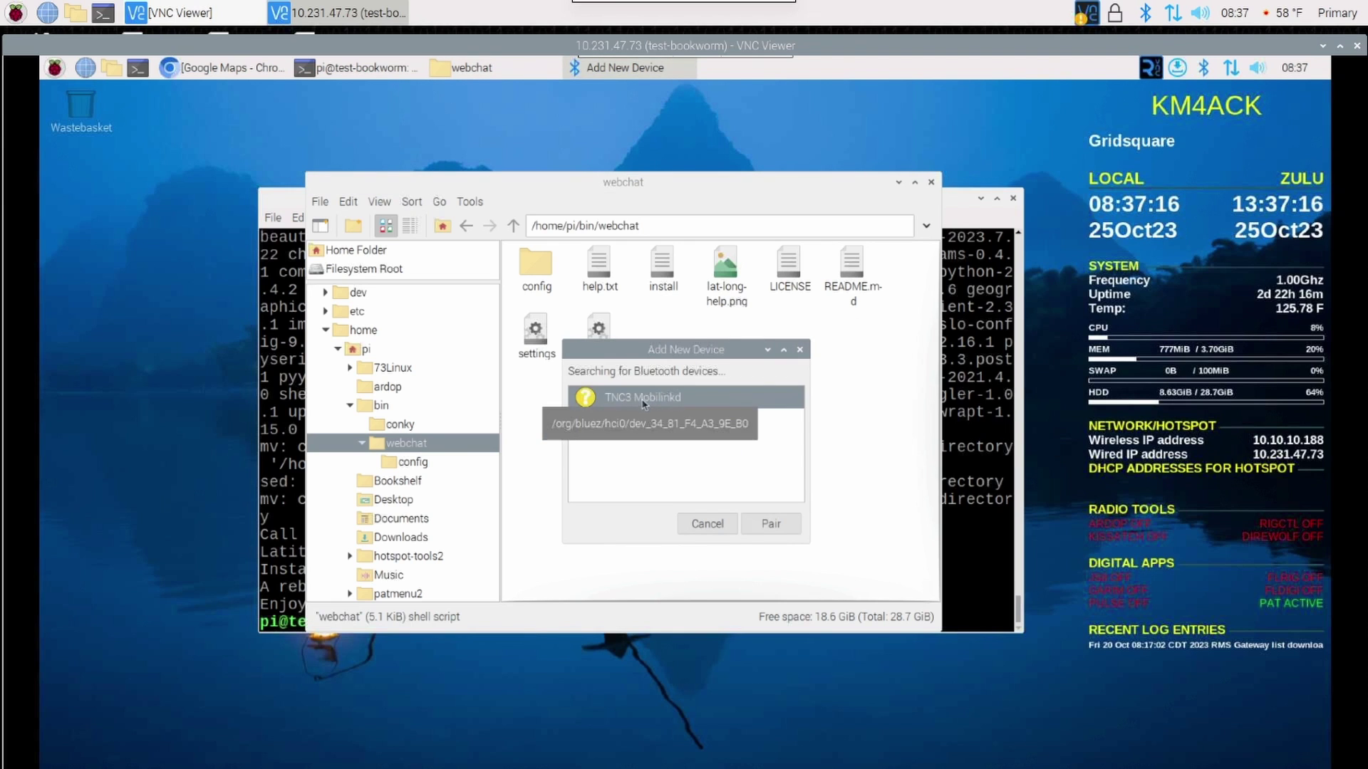
{"action": "left_click", "coordinate": [771, 523]}
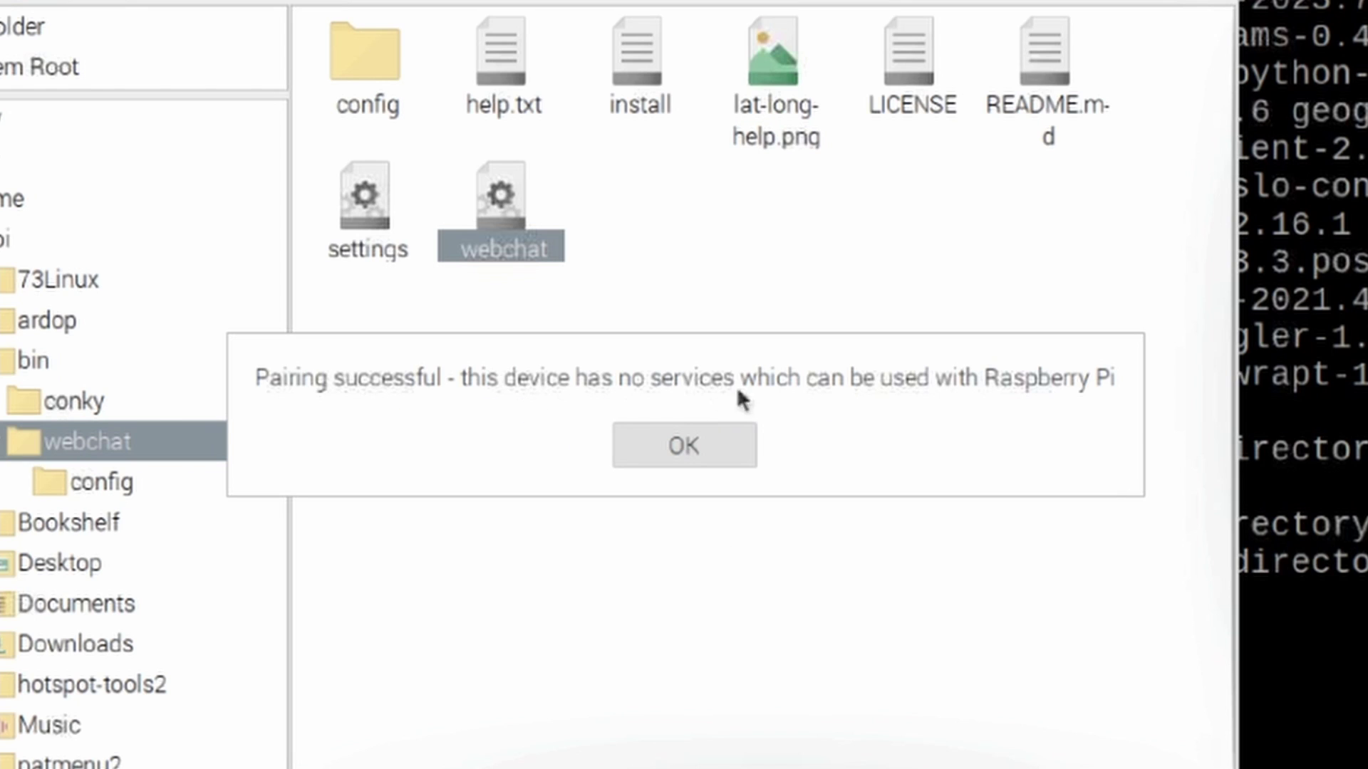
{"action": "left_click", "coordinate": [713, 436]}
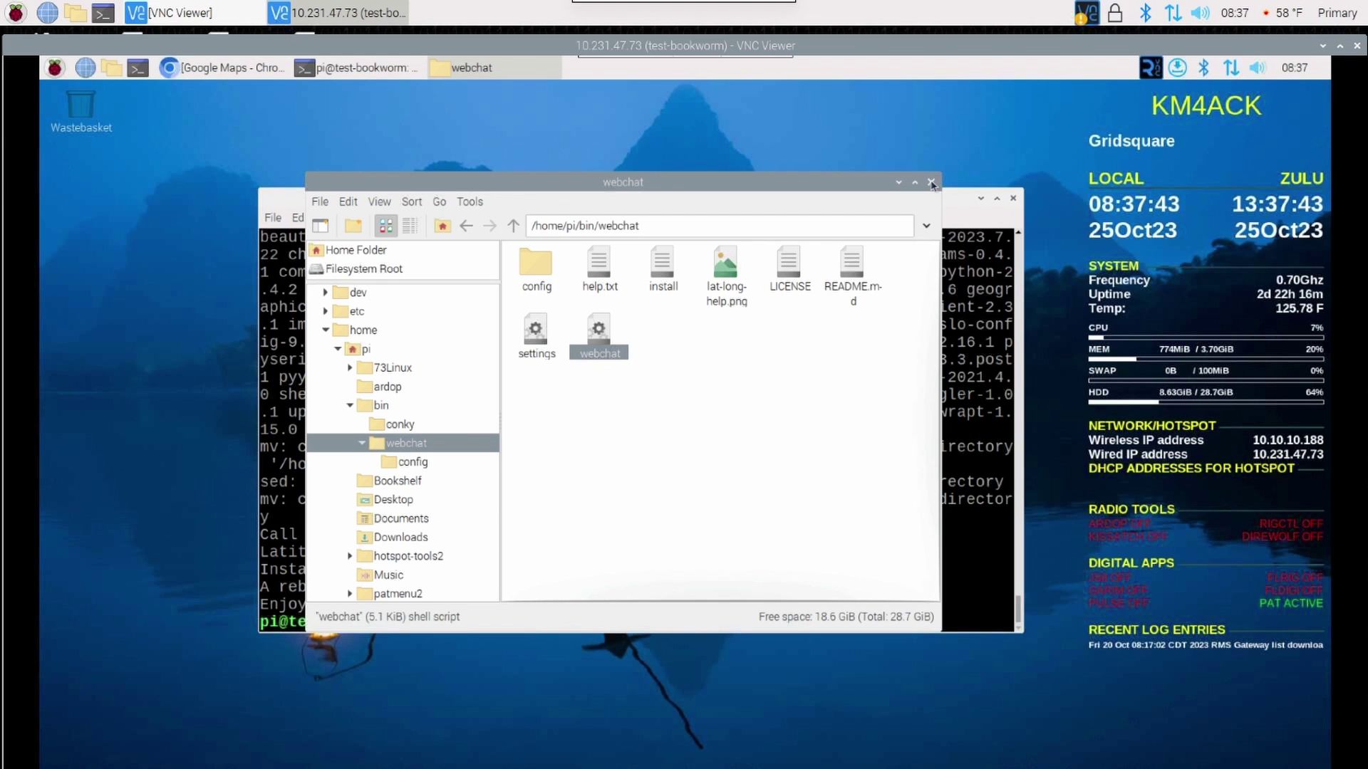
Close the file manager and terminal windows, then launch WebChat from Menu > Other.
{"action": "left_click", "coordinate": [931, 182]}
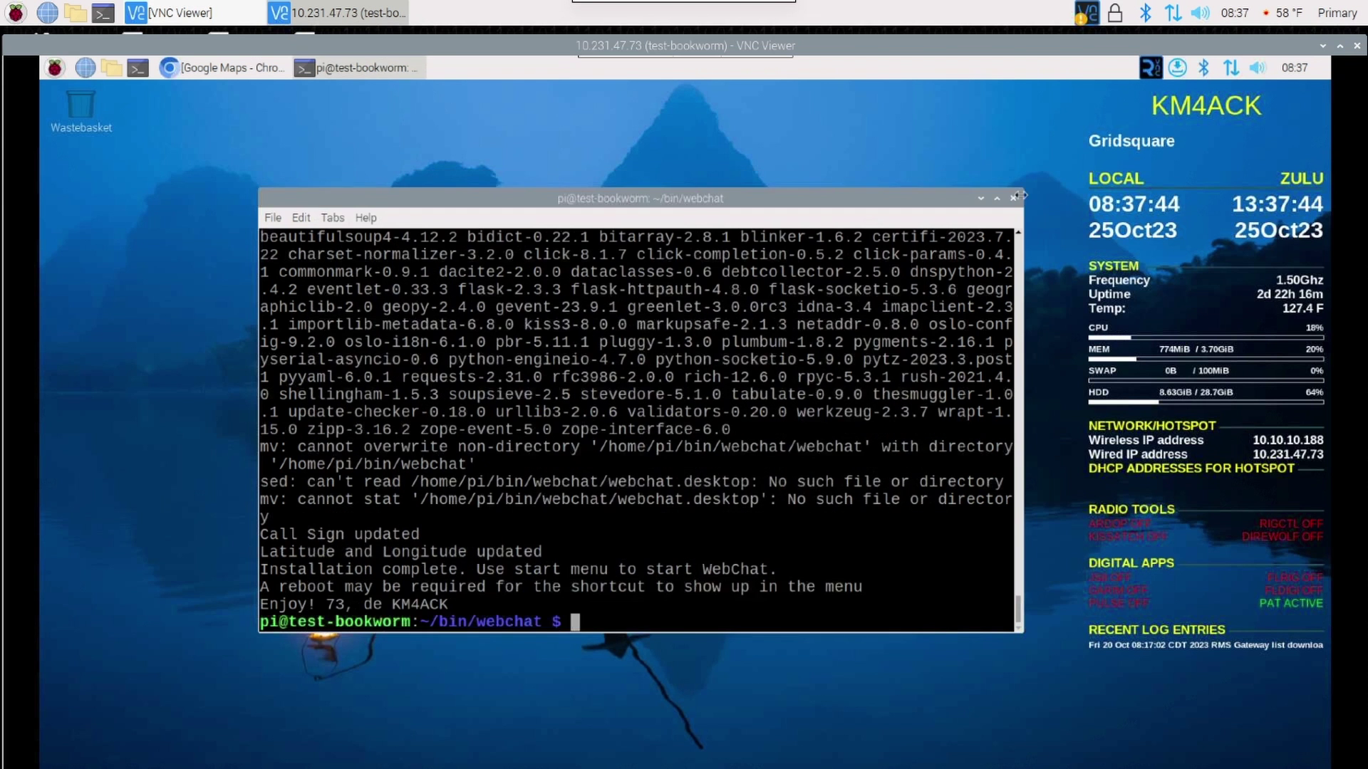
{"action": "left_click", "coordinate": [1013, 198]}
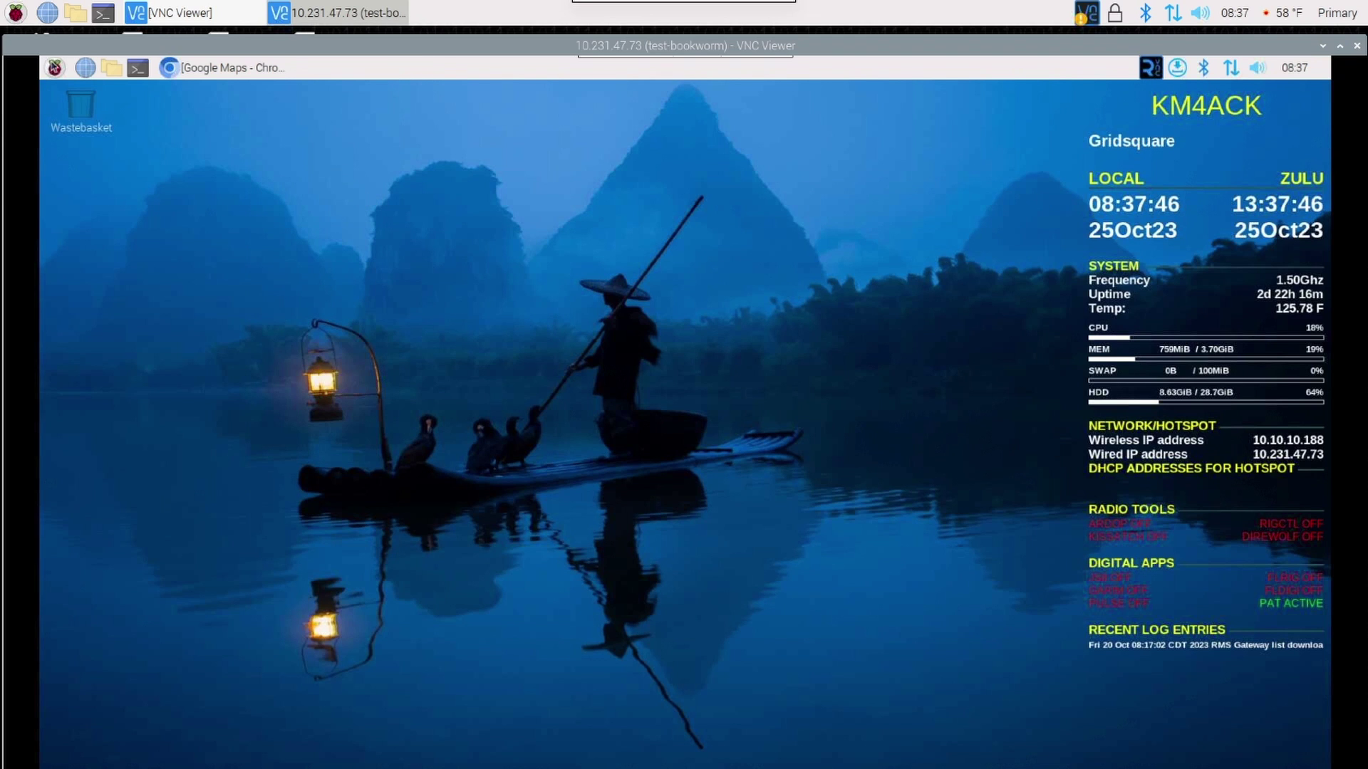
{"action": "left_click", "coordinate": [54, 68]}
{"action": "mouse_move", "coordinate": [128, 201]}
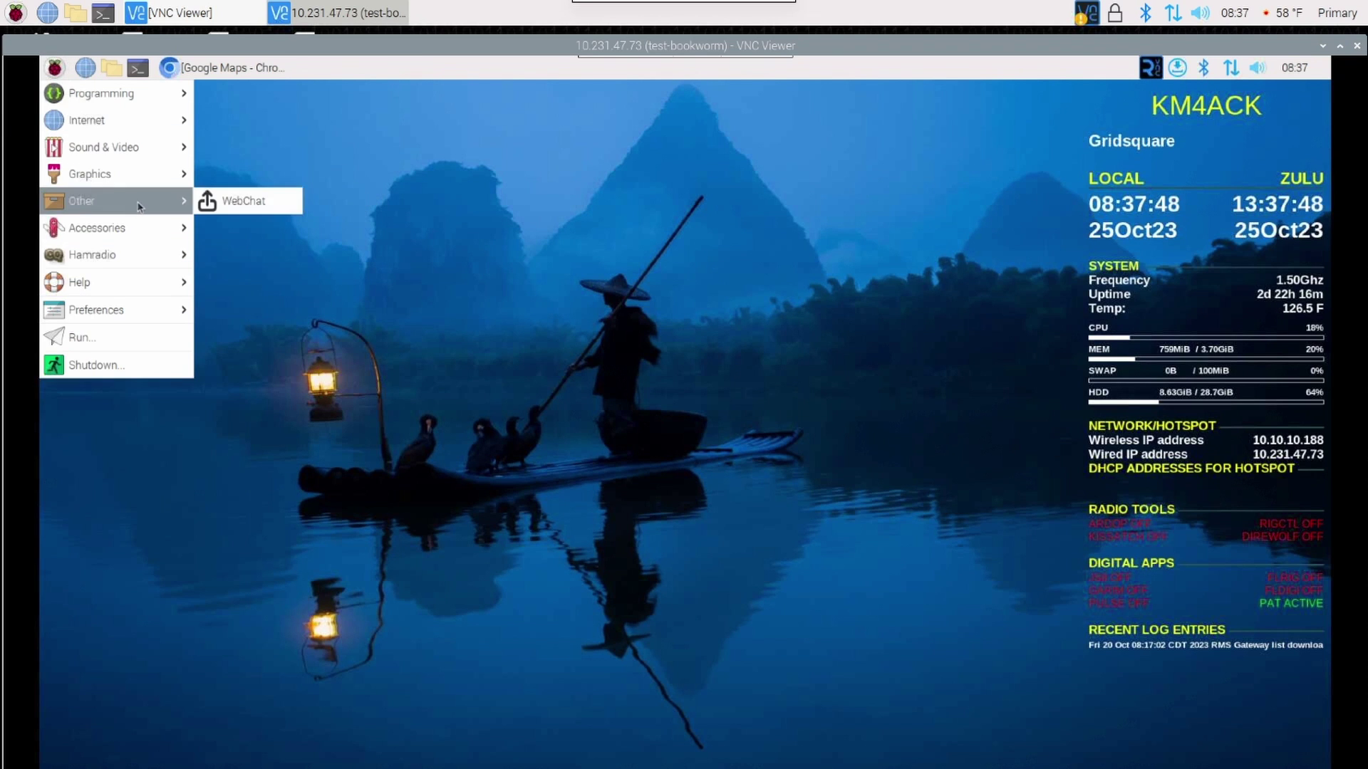
{"action": "left_click", "coordinate": [221, 207]}
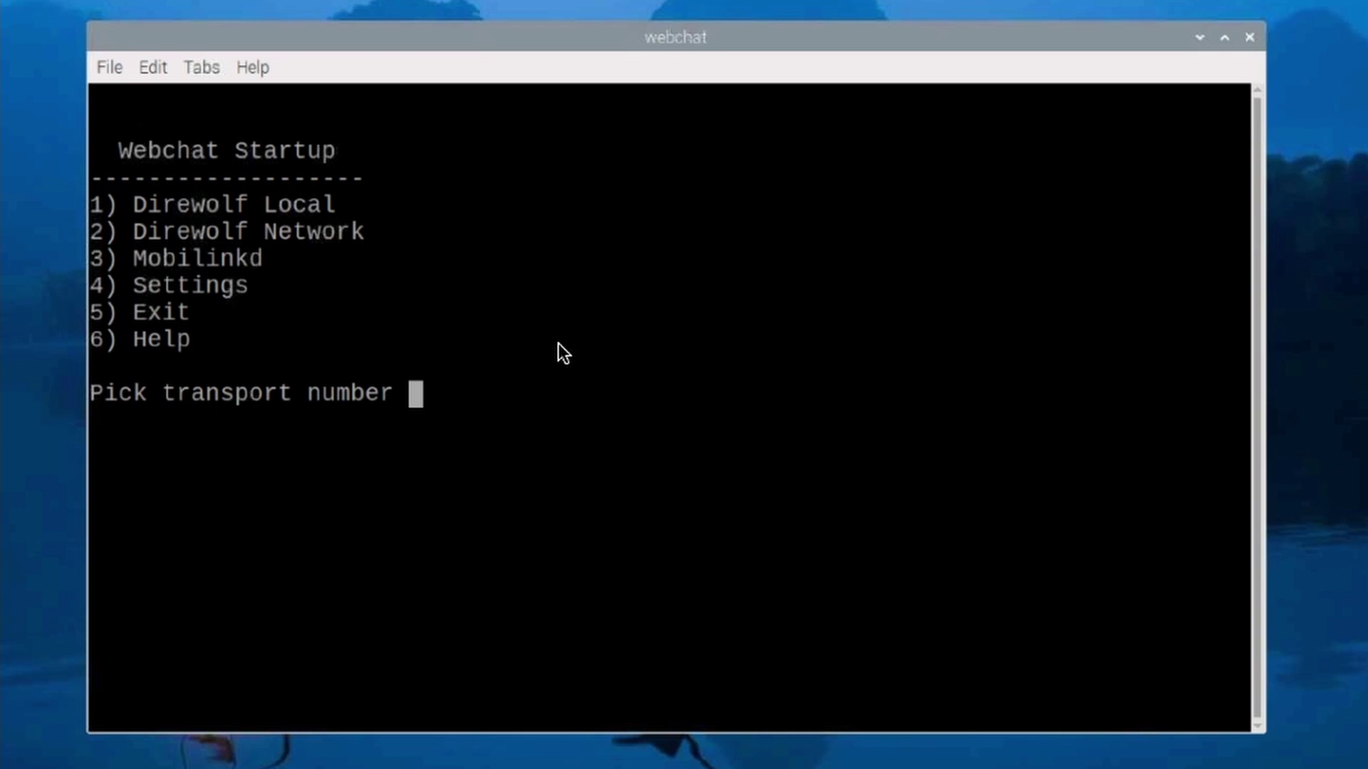
Choose option 3, Mobilinkd, as the transport and continue to start WebChat.
{"action": "type", "text": "3"}
{"action": "key", "text": "Return"}
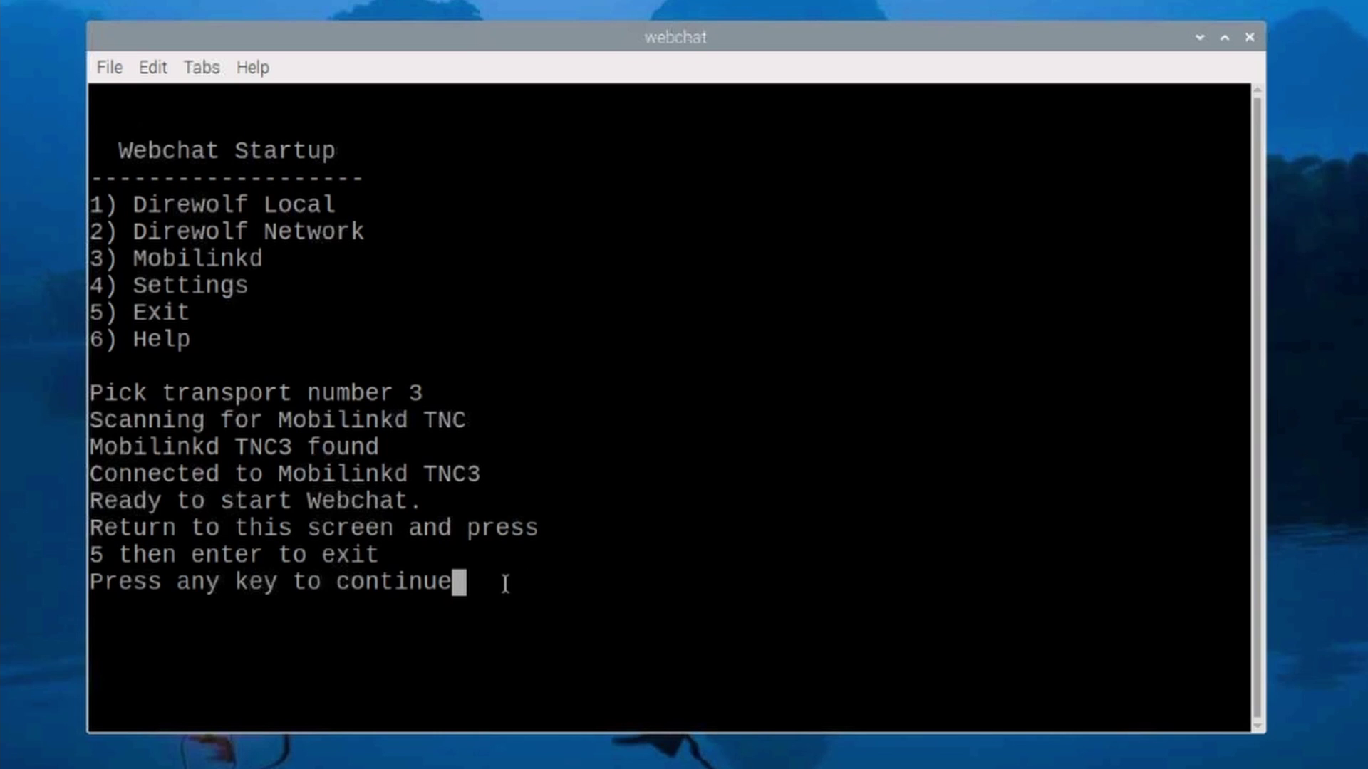
{"action": "key", "text": "Return"}
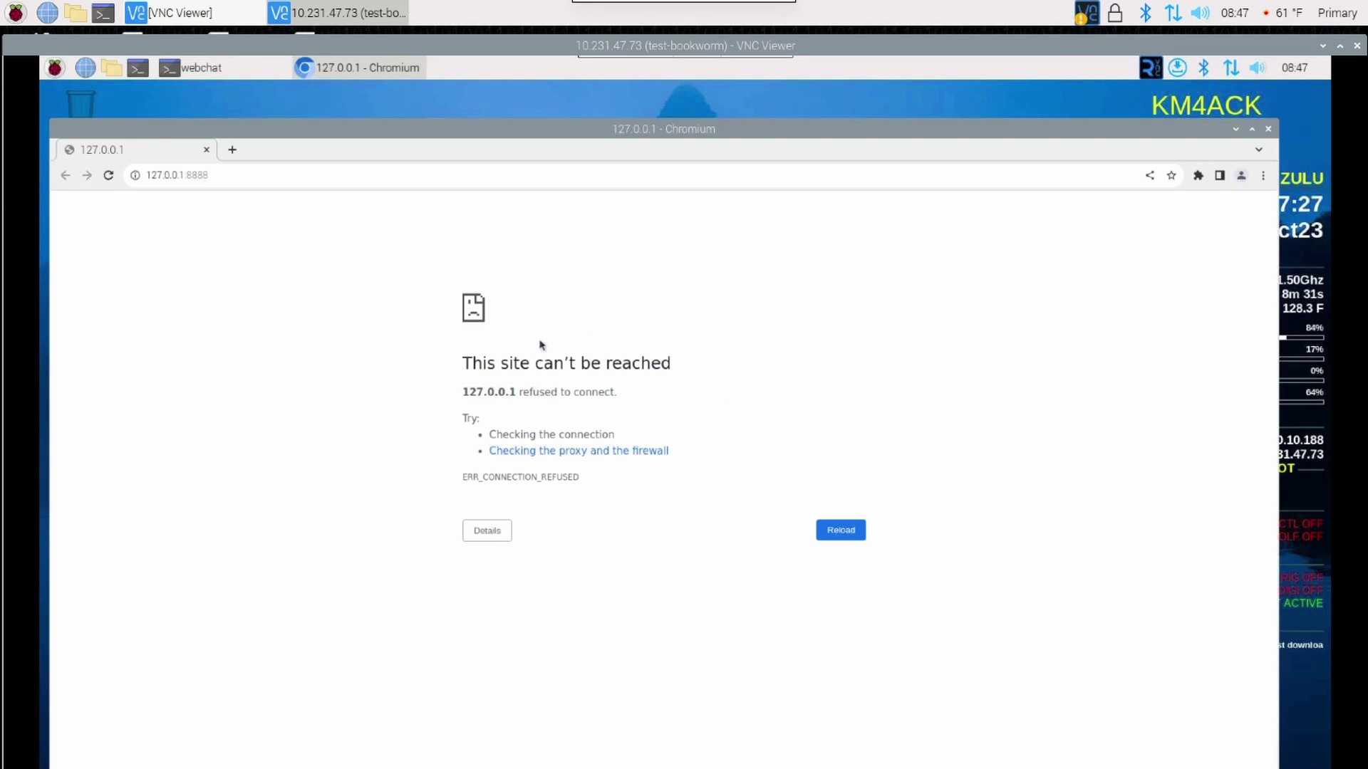
Reload the page, send 'today' to wxbot, then send a position beacon.
{"action": "key", "text": "F5"}
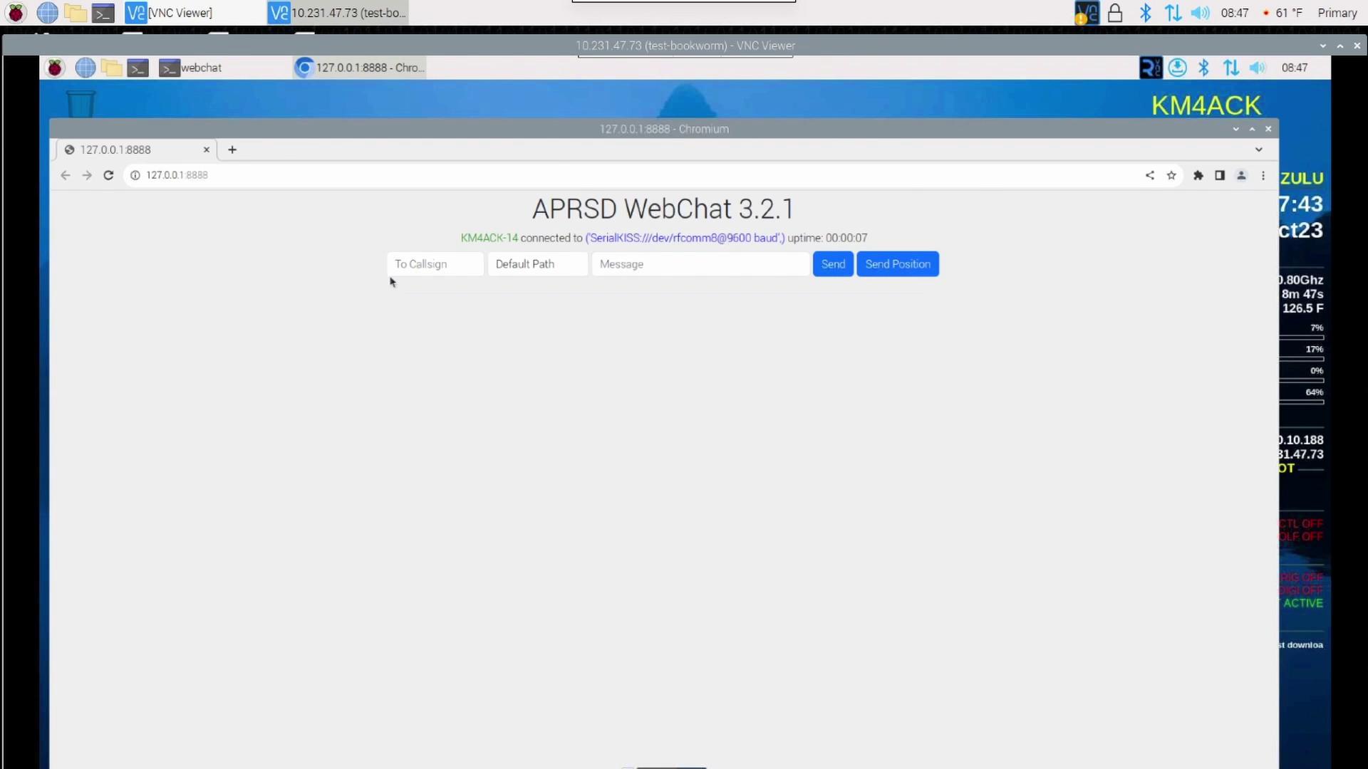
{"action": "left_click", "coordinate": [433, 258]}
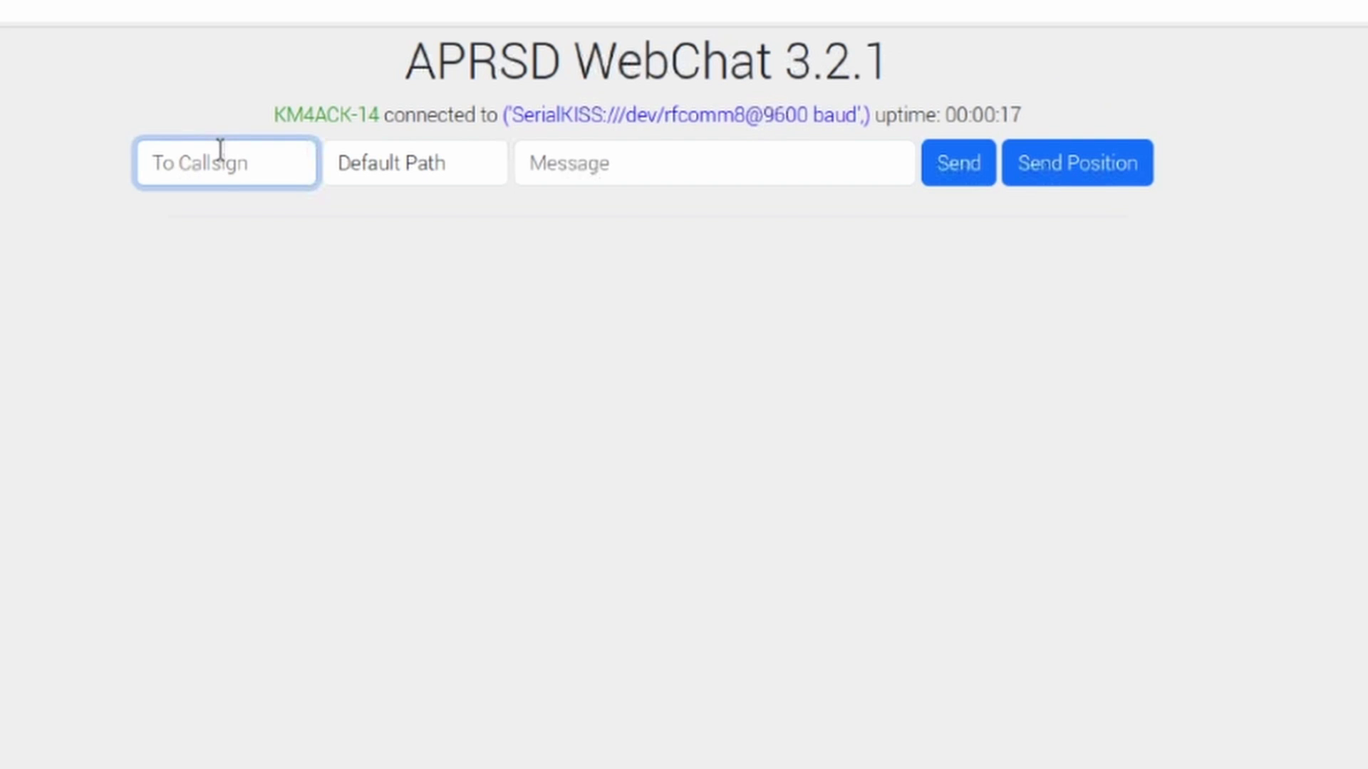
{"action": "type", "text": "wxbot"}
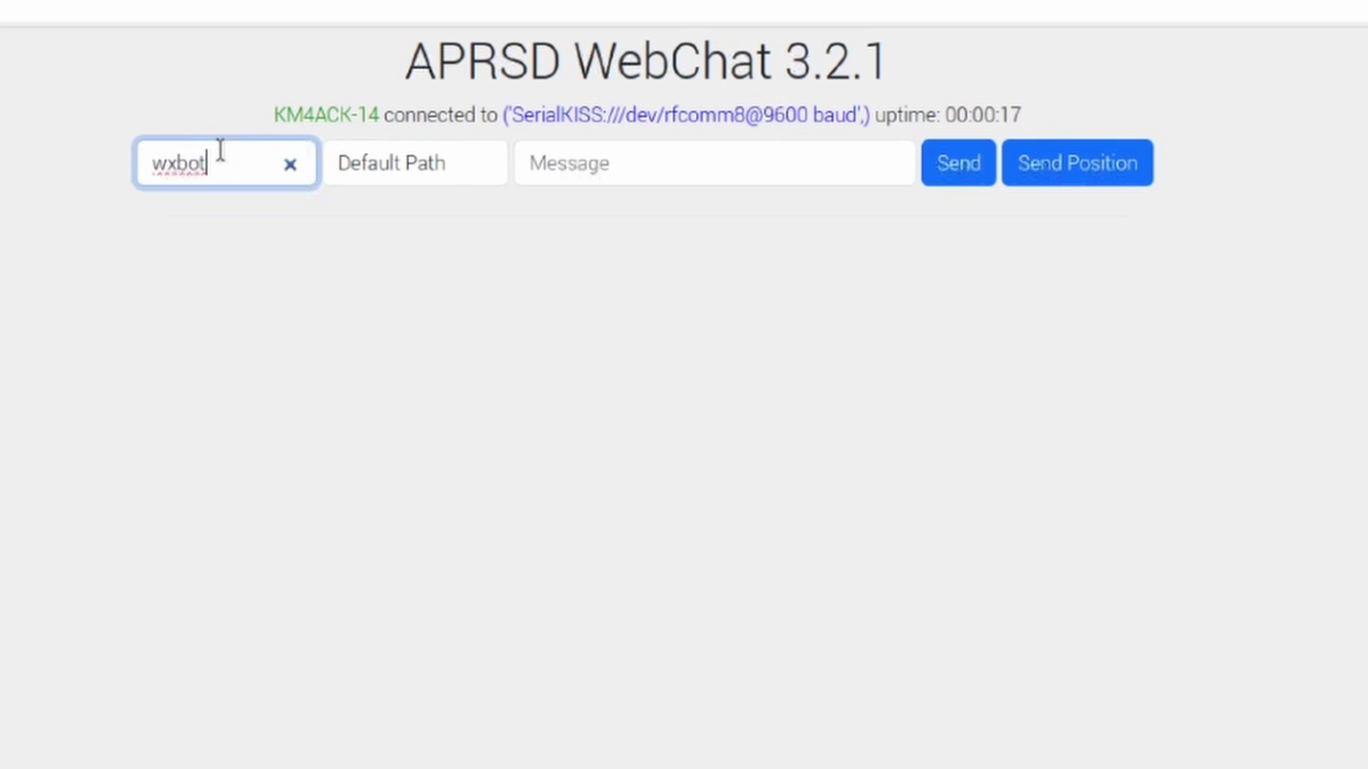
{"action": "left_click", "coordinate": [571, 165]}
{"action": "type", "text": "today"}
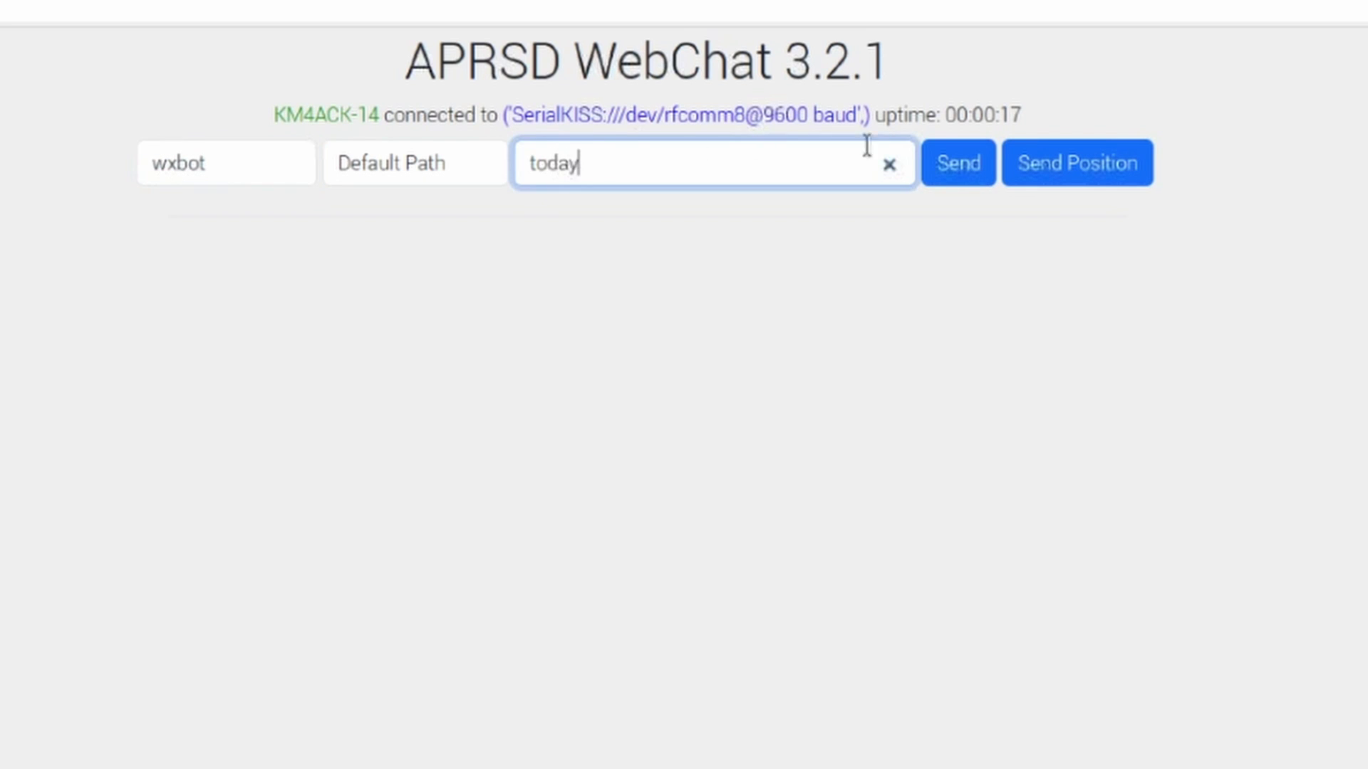
{"action": "left_click", "coordinate": [949, 163]}
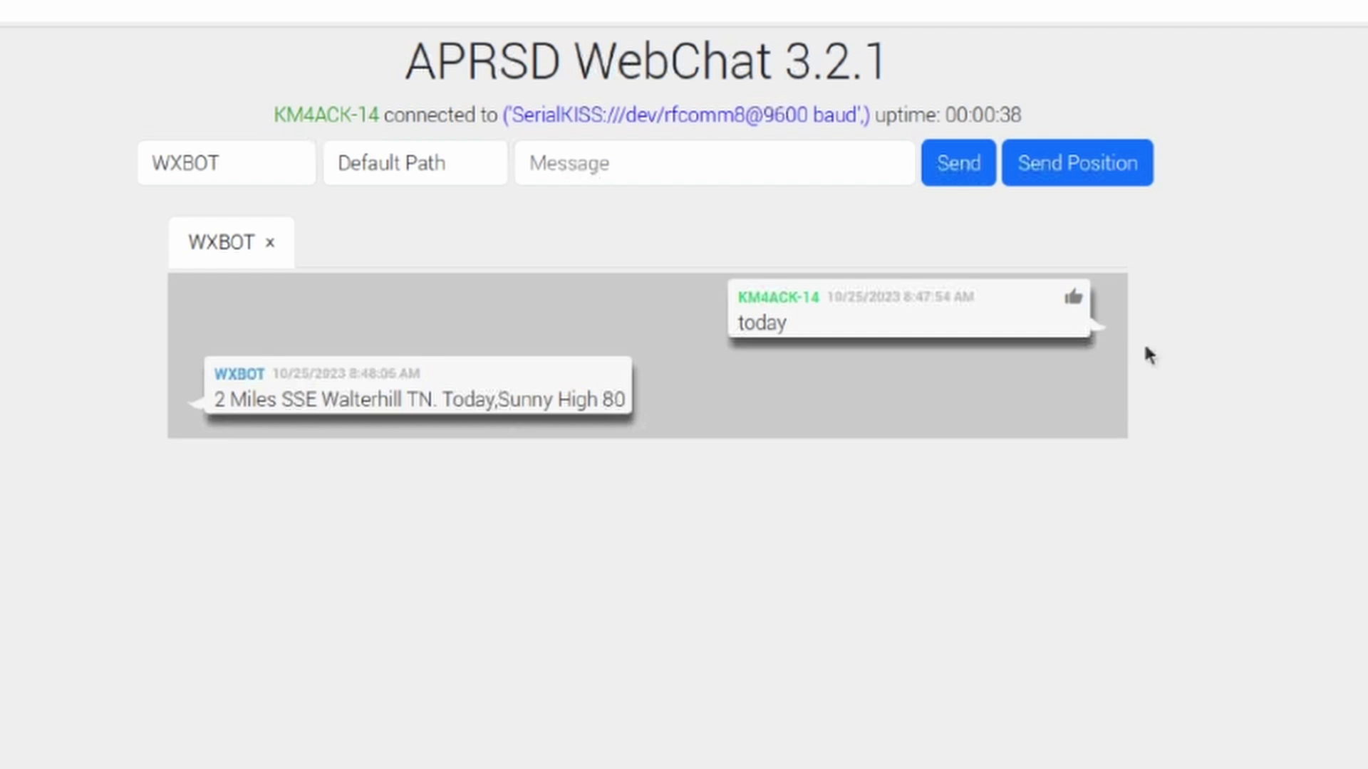
{"action": "mouse_move", "coordinate": [360, 356]}
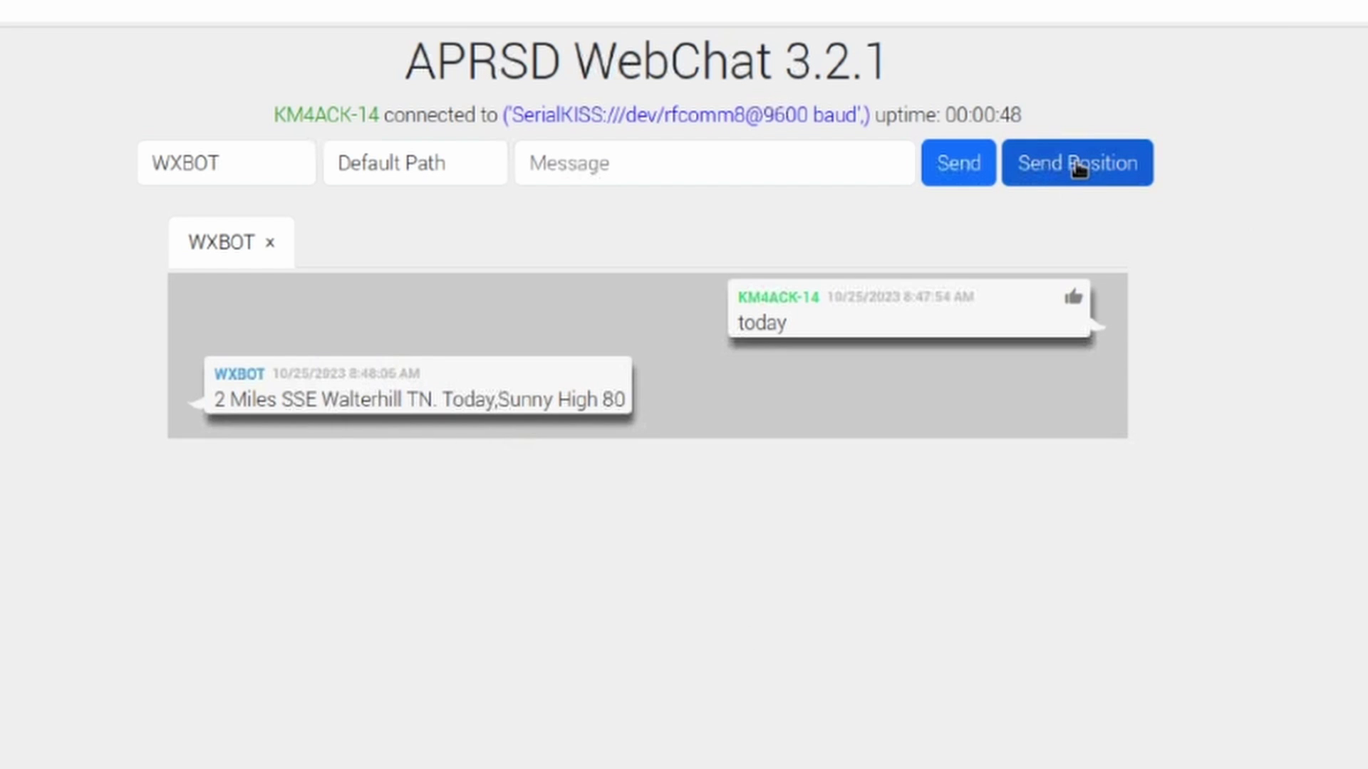
{"action": "left_click", "coordinate": [1080, 170]}
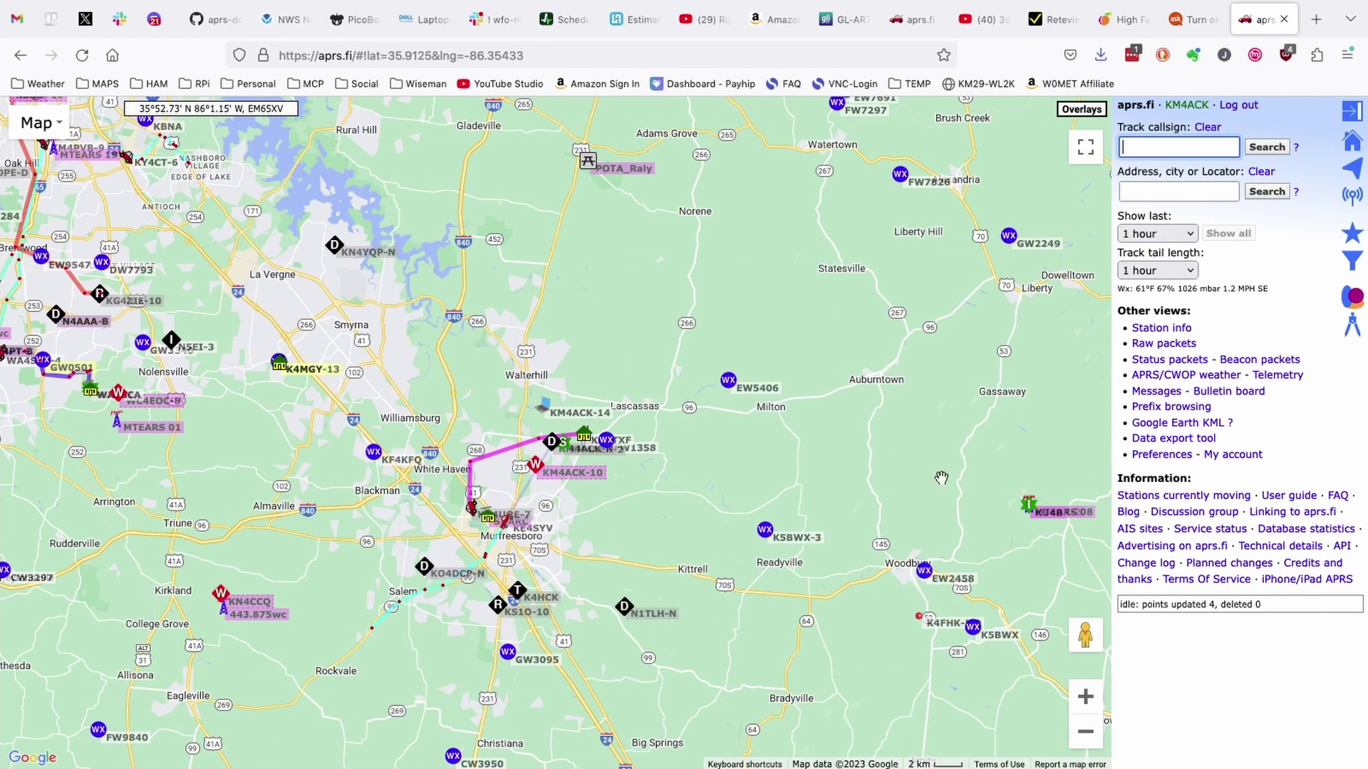
Track the station's callsign on aprs.fi and select the APRSD WebChat Beacon line in its popup.
{"action": "left_click", "coordinate": [1157, 149]}
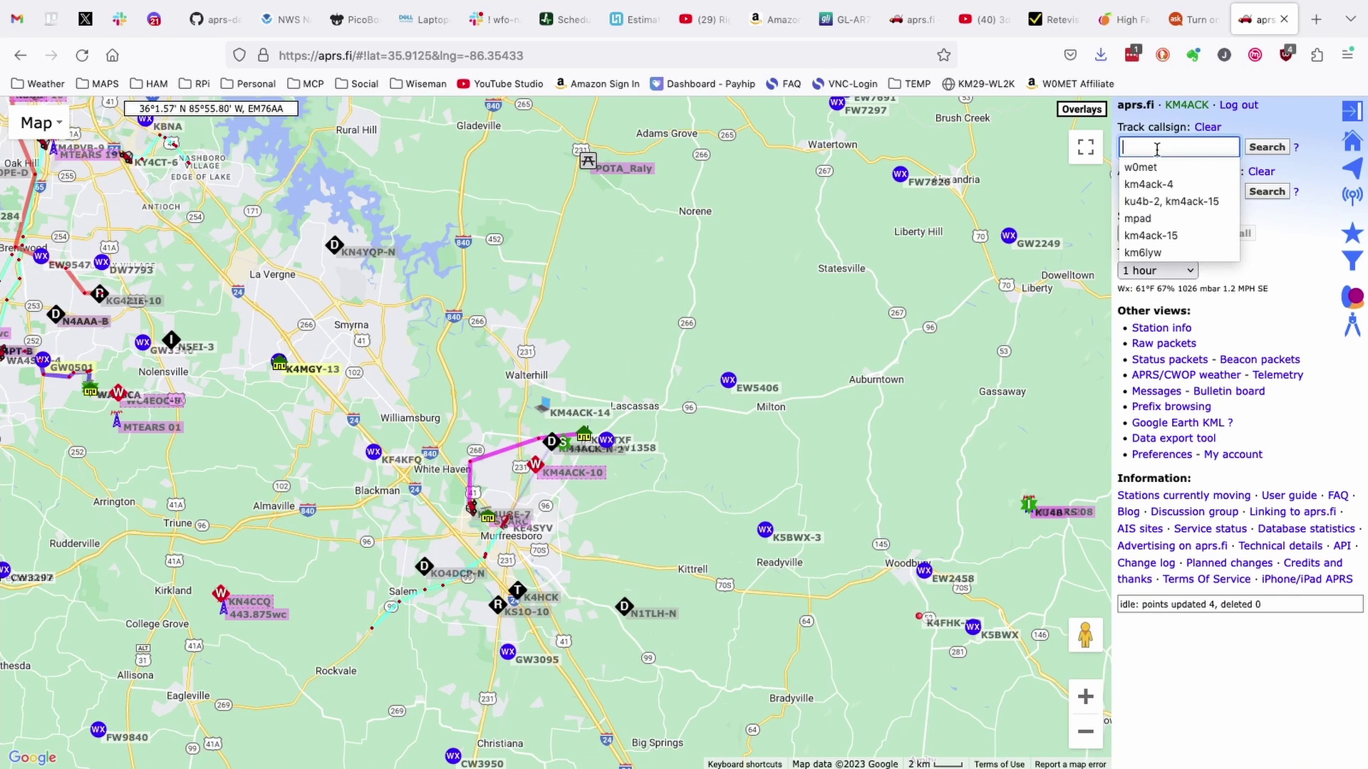
{"action": "type", "text": "km4ack"}
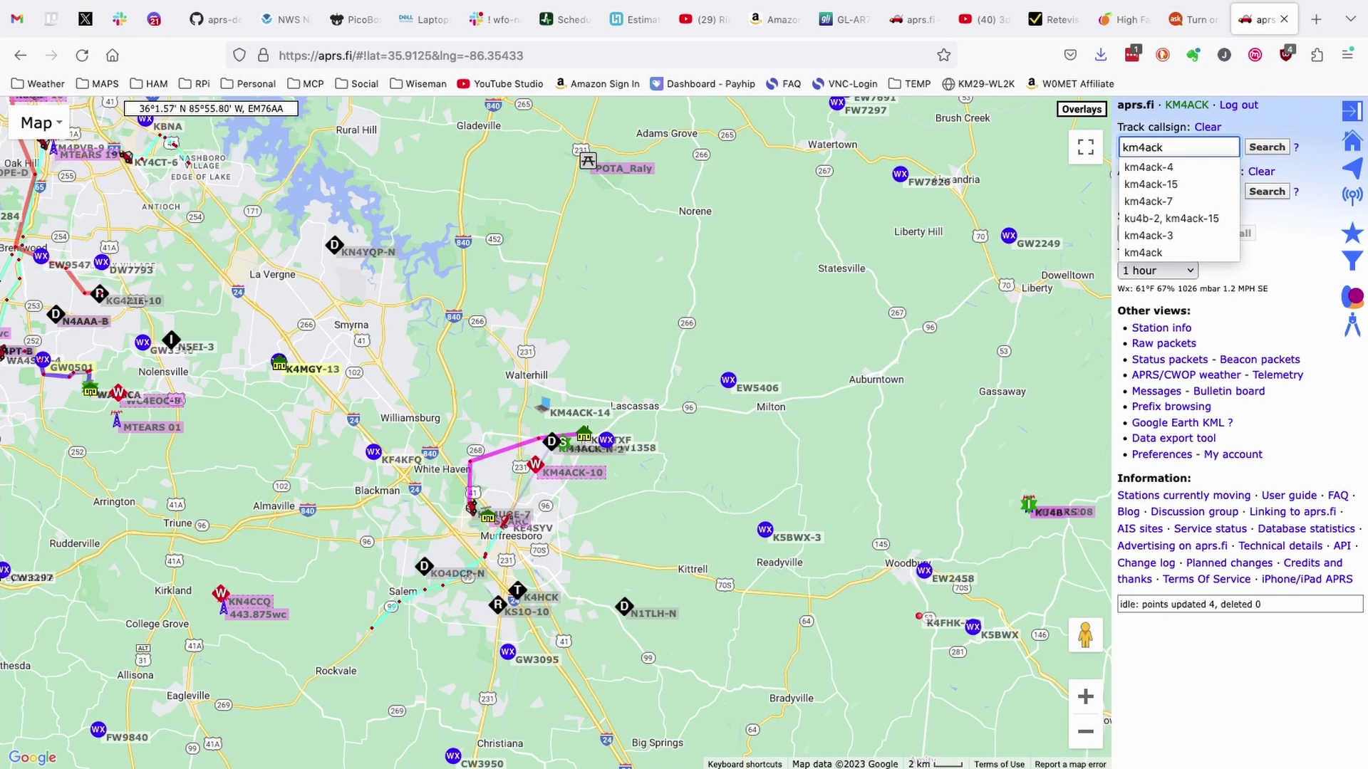
{"action": "type", "text": "-14"}
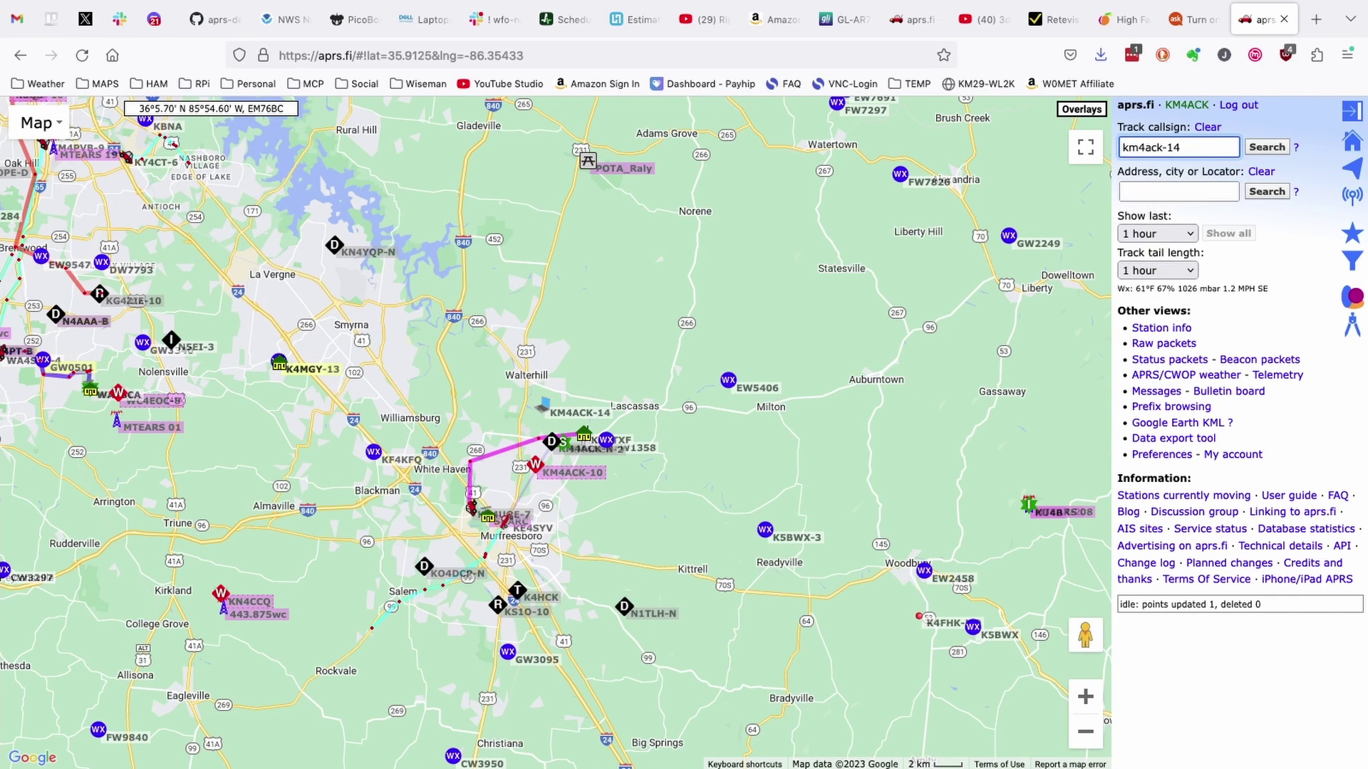
{"action": "key", "text": "Return"}
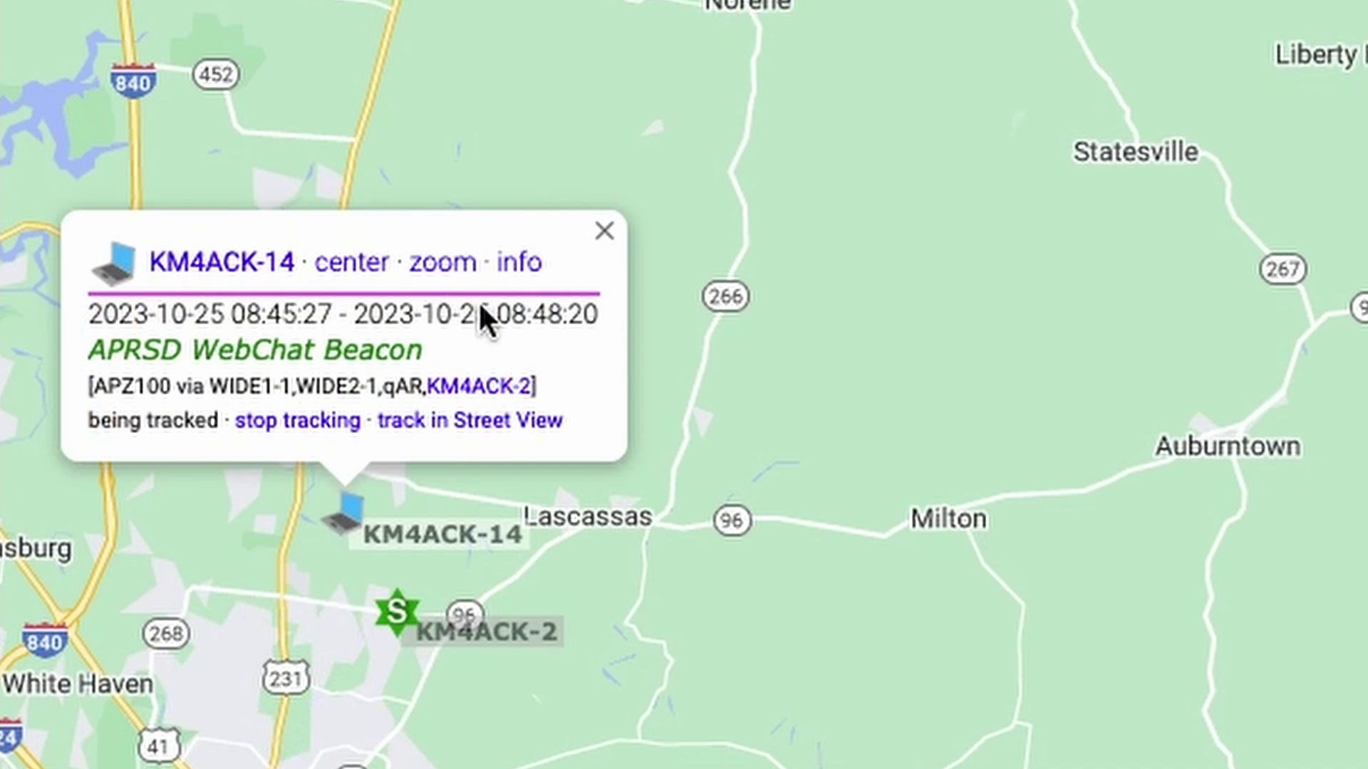
{"action": "triple_click", "coordinate": [378, 350]}
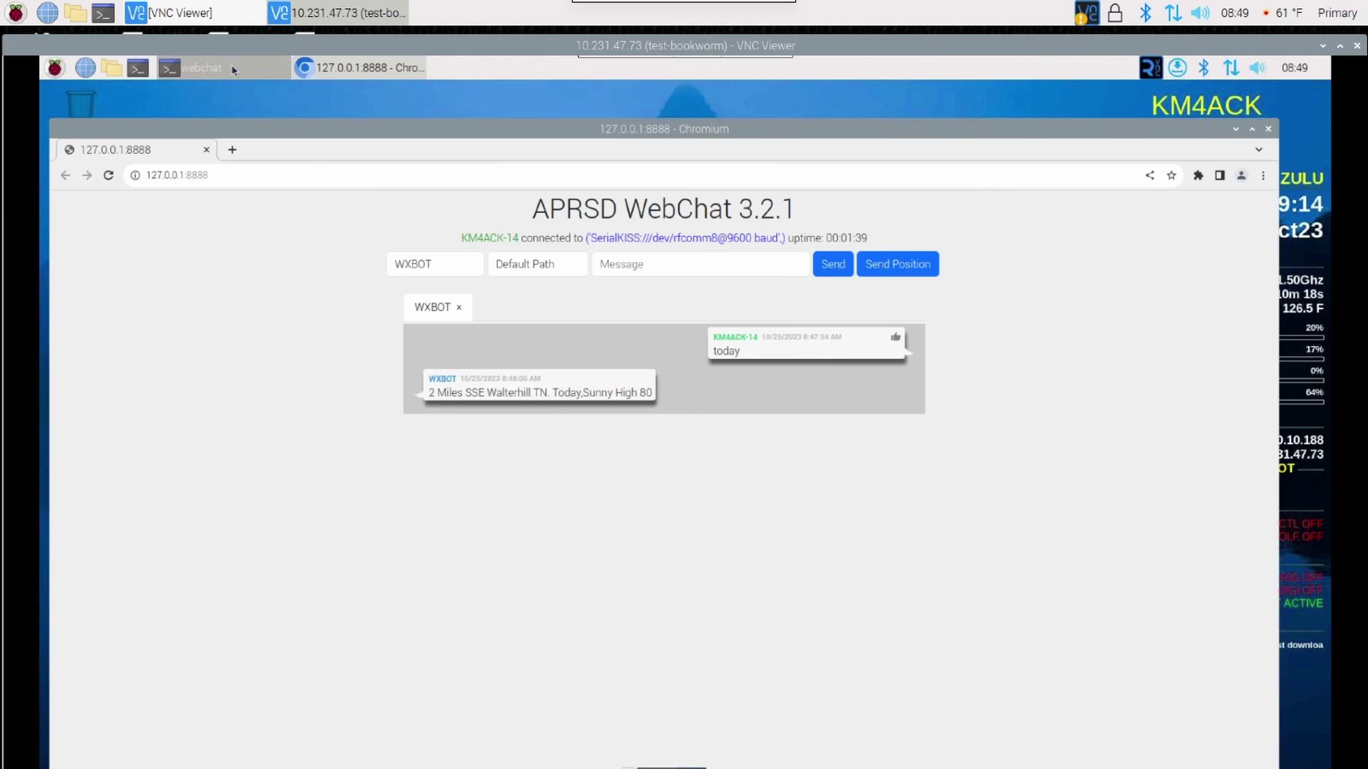
Exit WebChat by entering option 5 in the webchat terminal.
{"action": "left_click", "coordinate": [232, 69]}
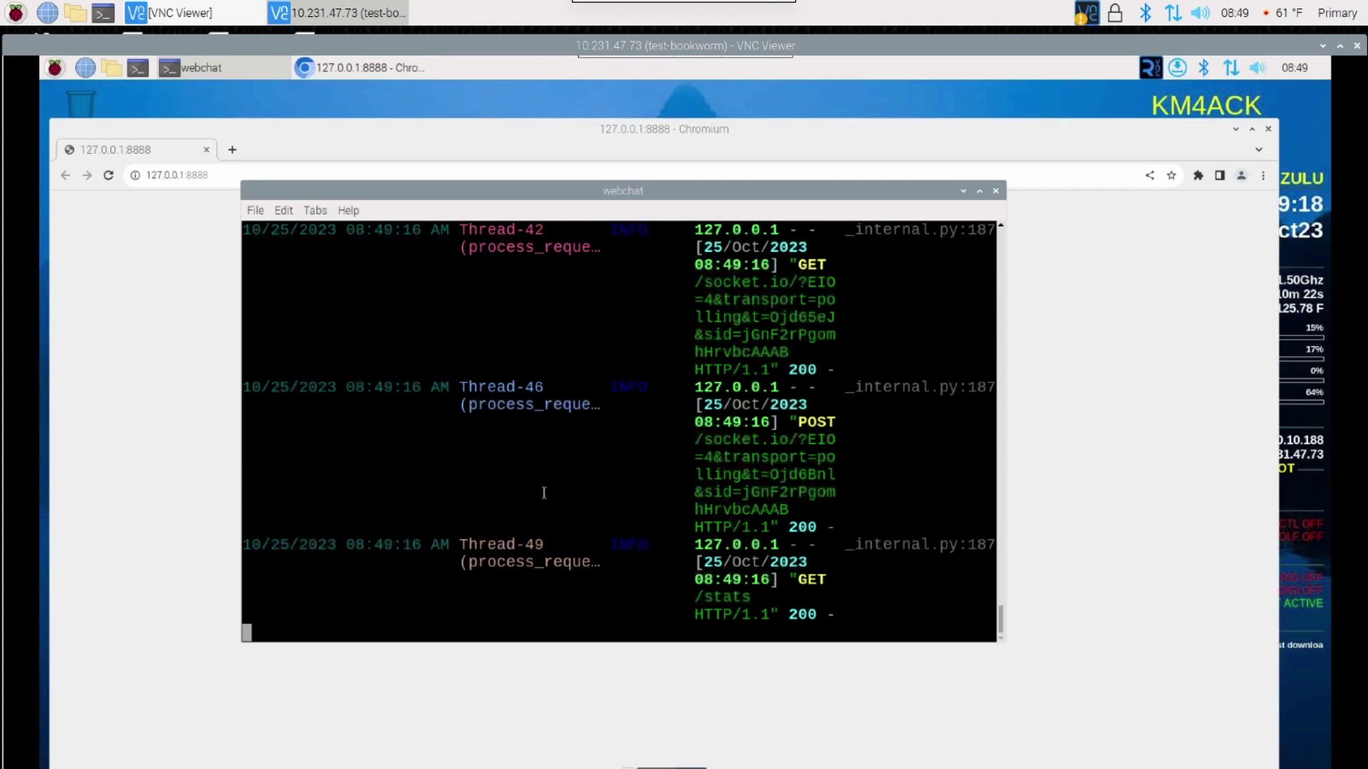
{"action": "type", "text": "5"}
{"action": "key", "text": "Return"}
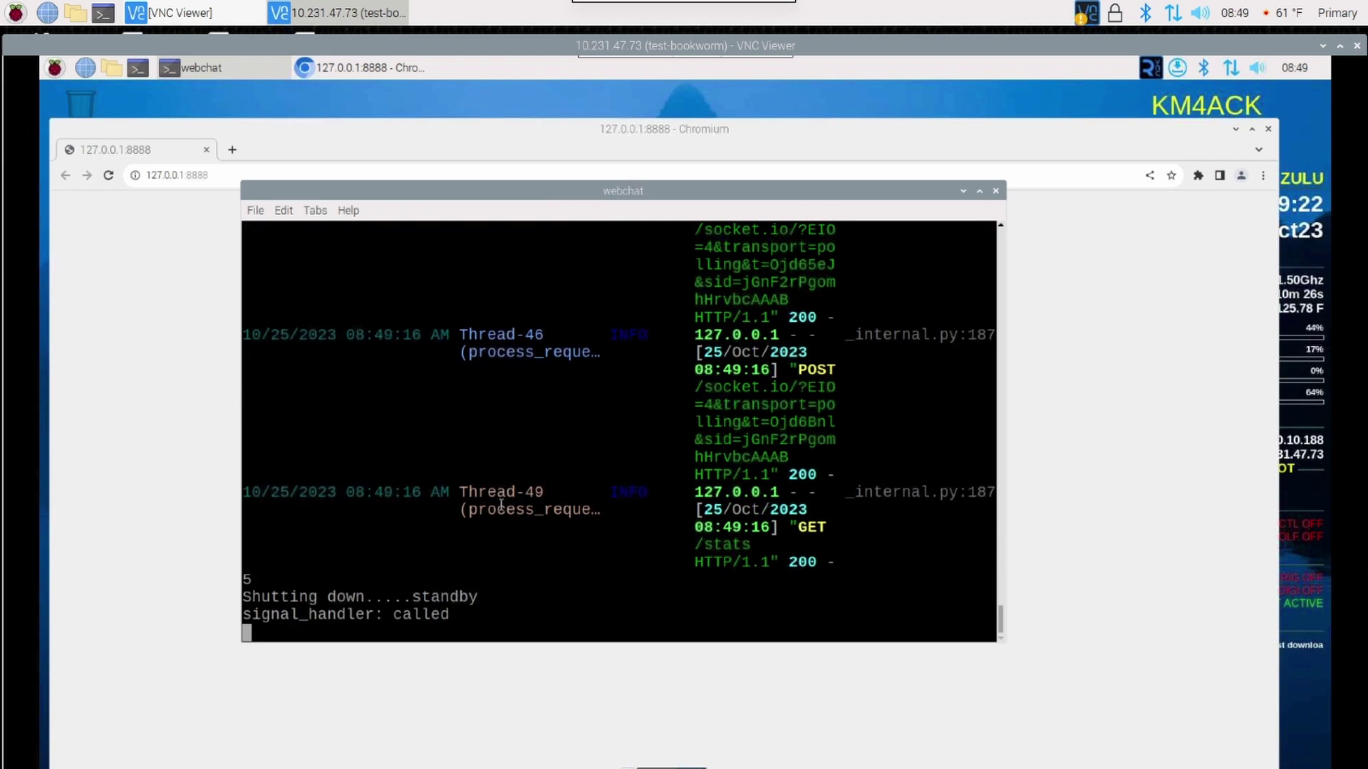